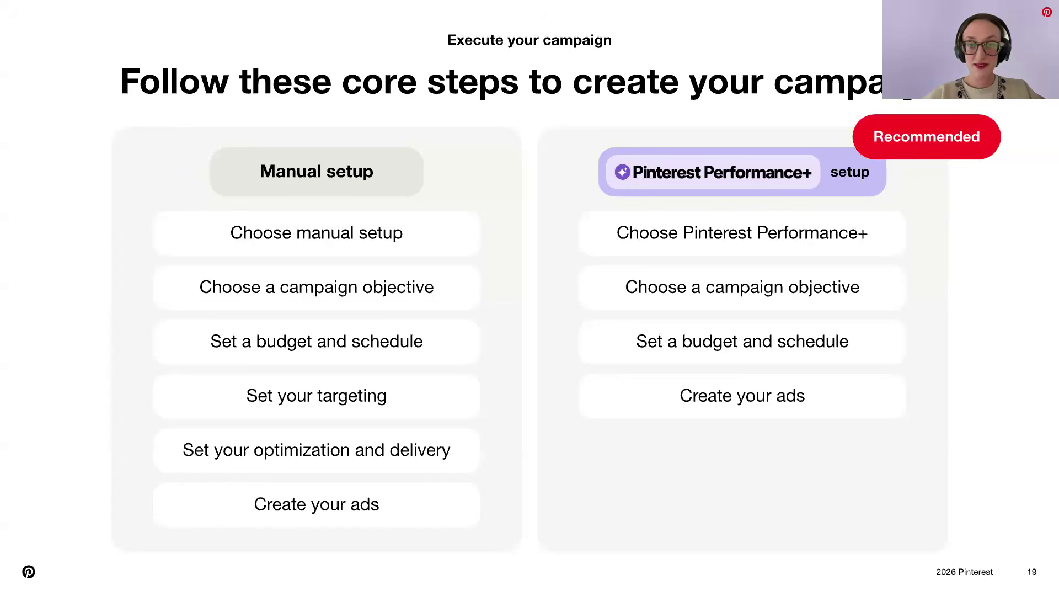
pyautogui.press('Right')
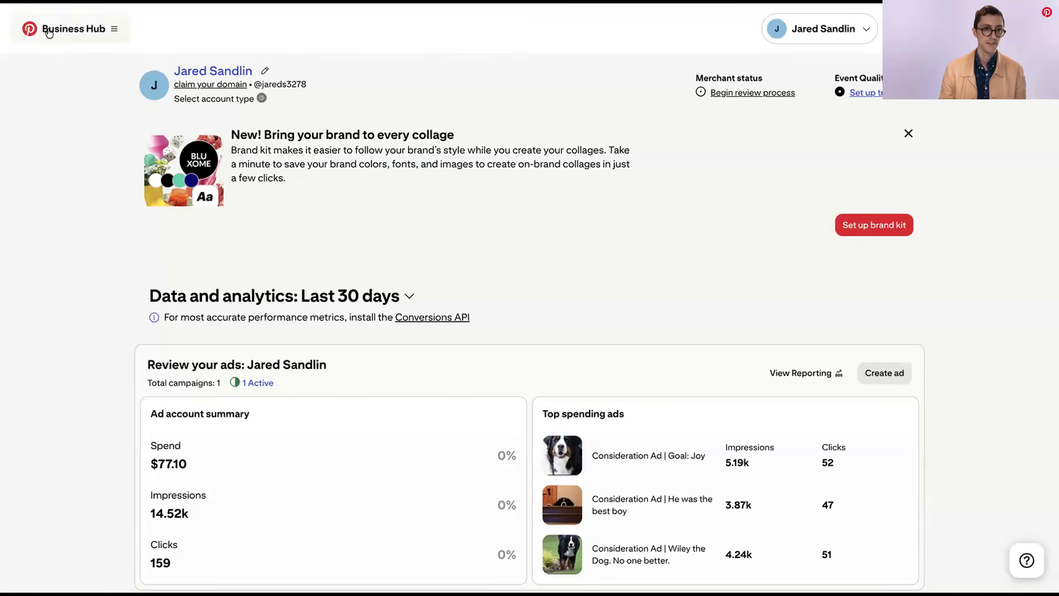
# Start creating a new ad campaign and look over its Performance+ setting and objectives
pyautogui.click(113, 31)
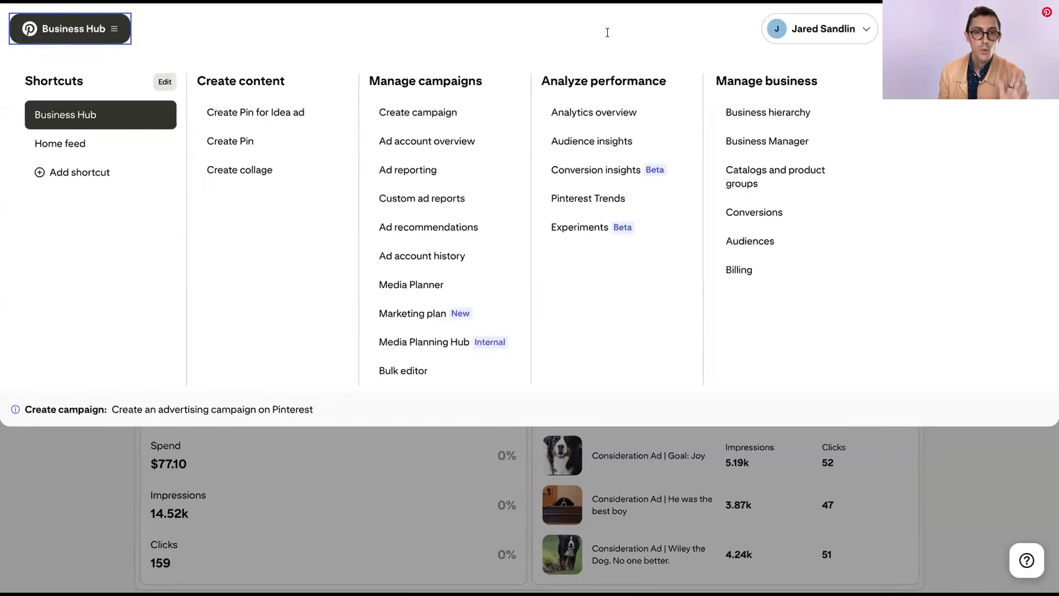
pyautogui.click(422, 113)
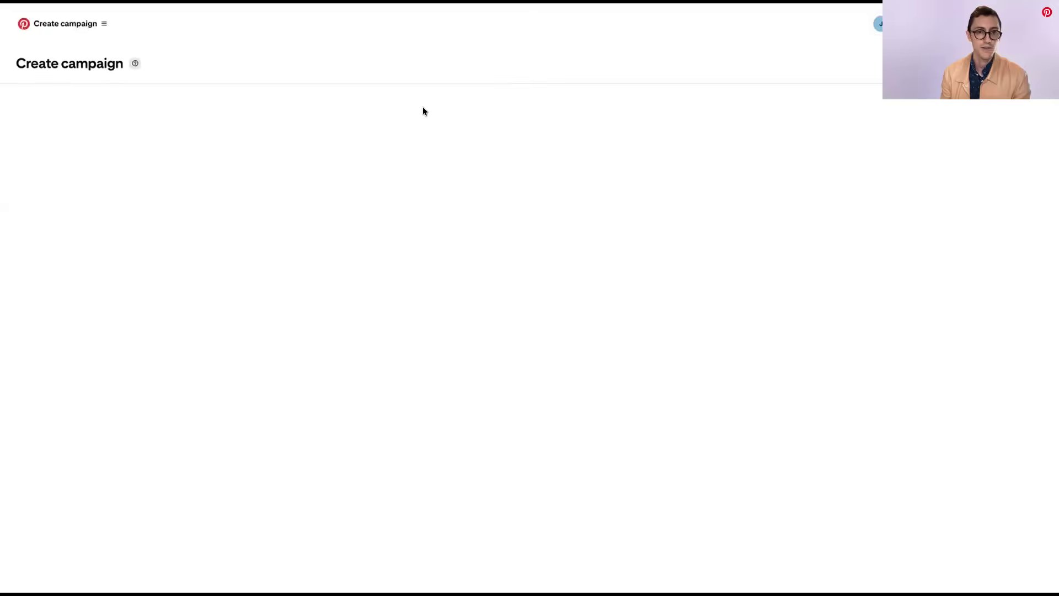
pyautogui.scroll(-2, 597, 108)
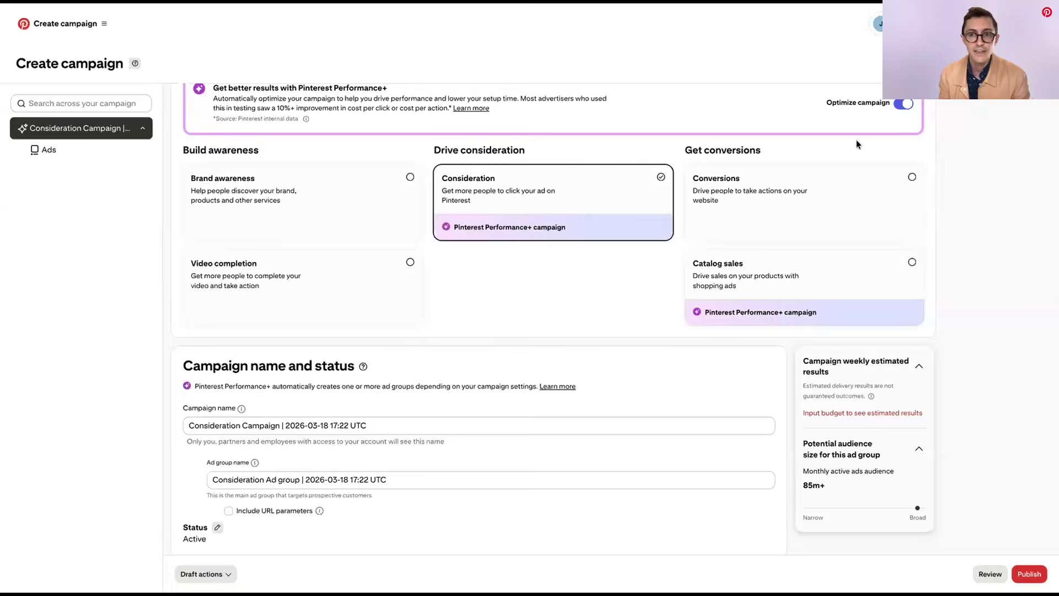
pyautogui.scroll(1, 858, 143)
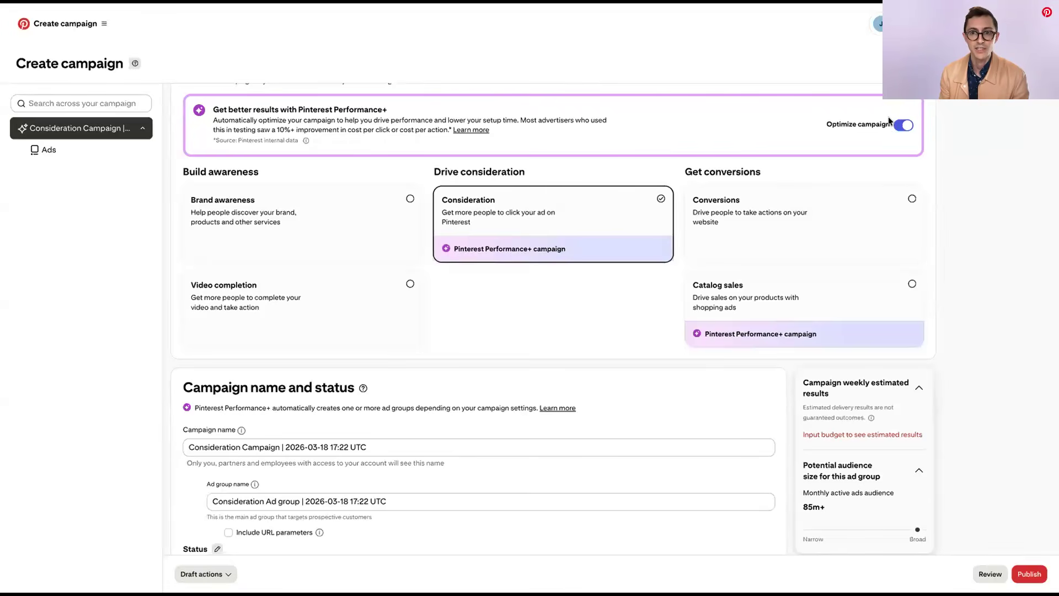
# Name the campaign "Consideration | Wiley, Spread Joy | March 2026"
pyautogui.scroll(-3, 563, 210)
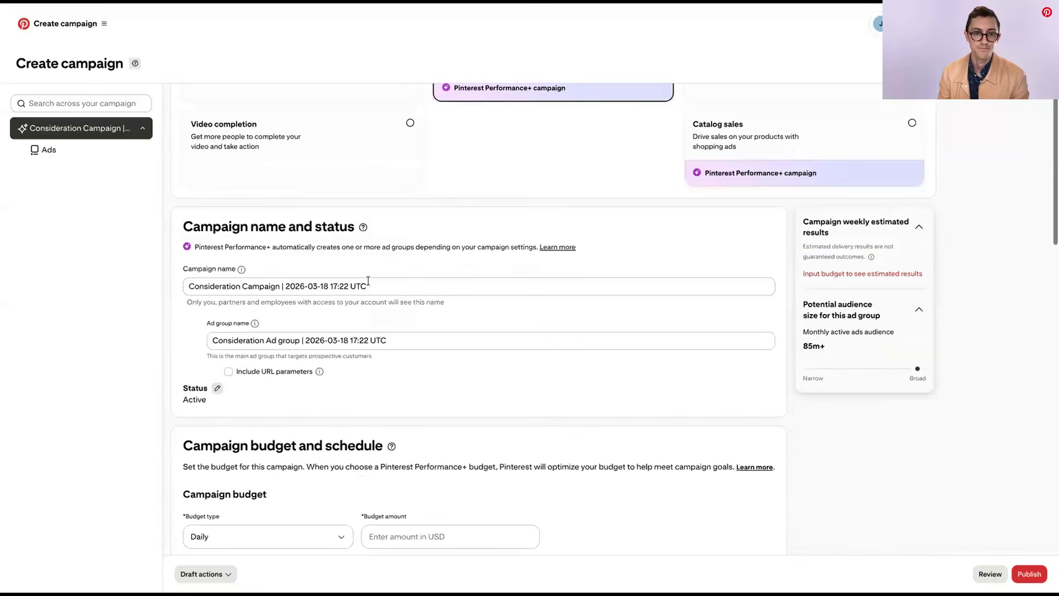
pyautogui.moveTo(374, 285); pyautogui.dragTo(184, 285)
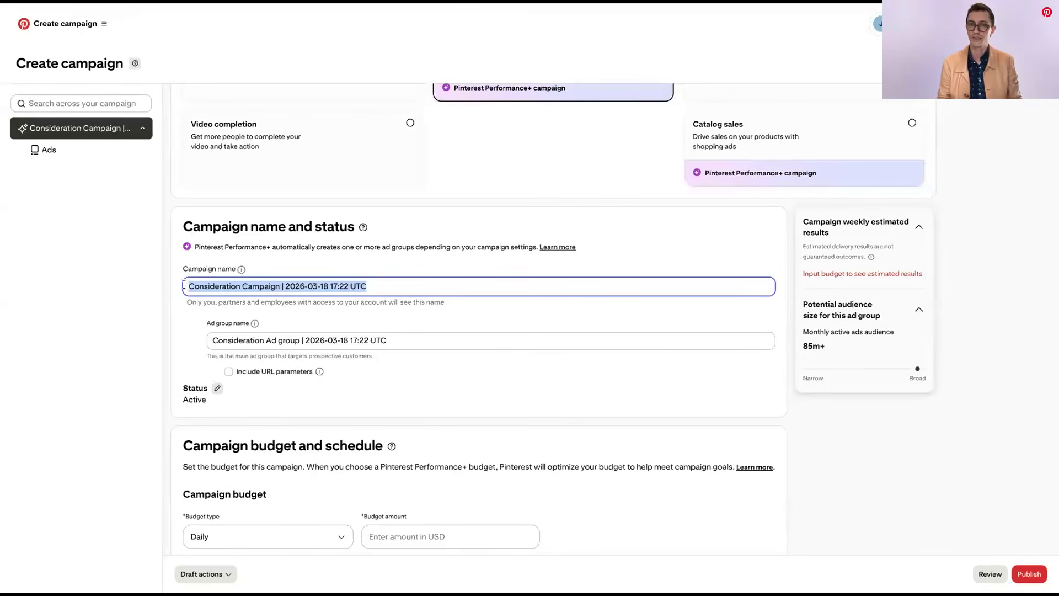
pyautogui.write('Consi')
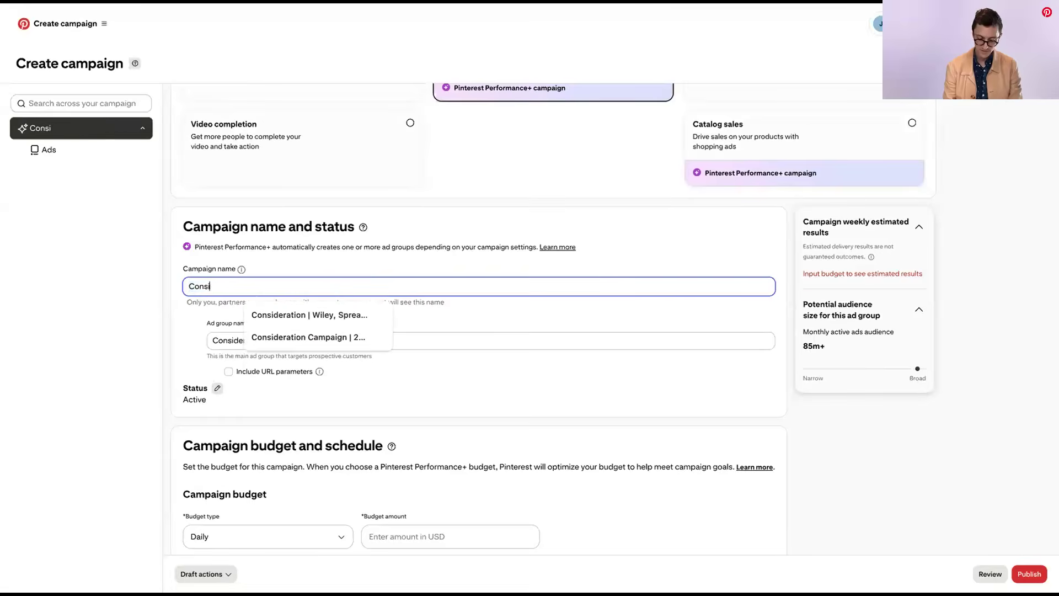
pyautogui.write('deration')
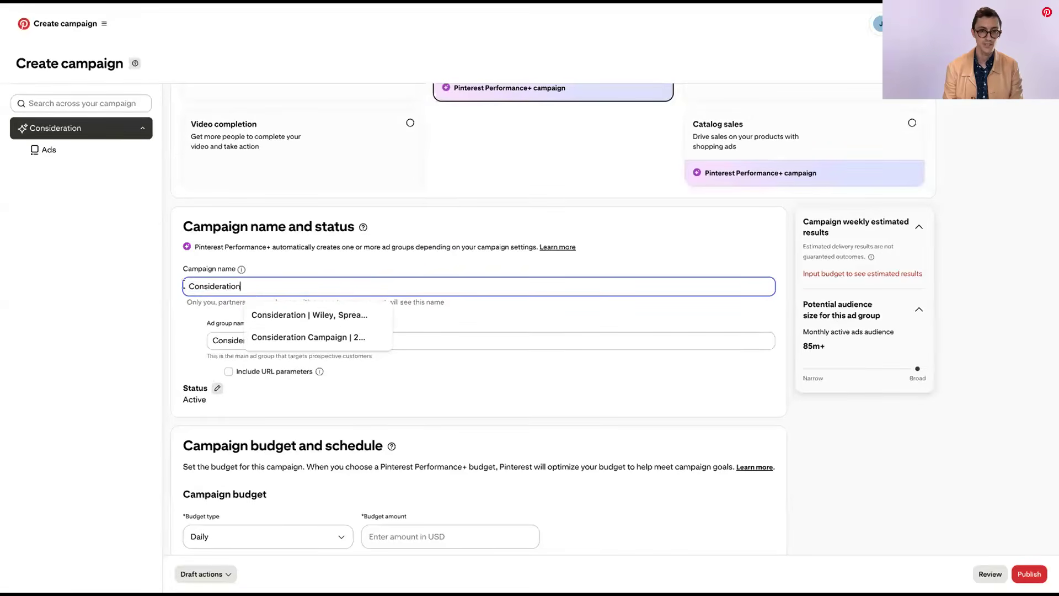
pyautogui.click(338, 319)
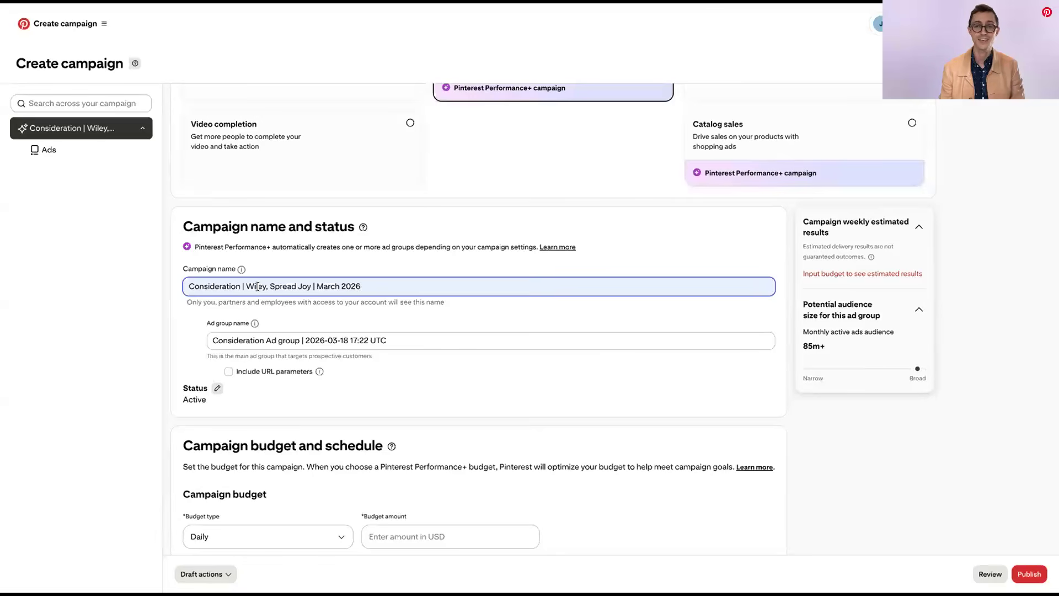
# Rename the main ad group as "Consideration | Performance+ | Wiley | CPC"
pyautogui.moveTo(388, 340); pyautogui.dragTo(208, 338)
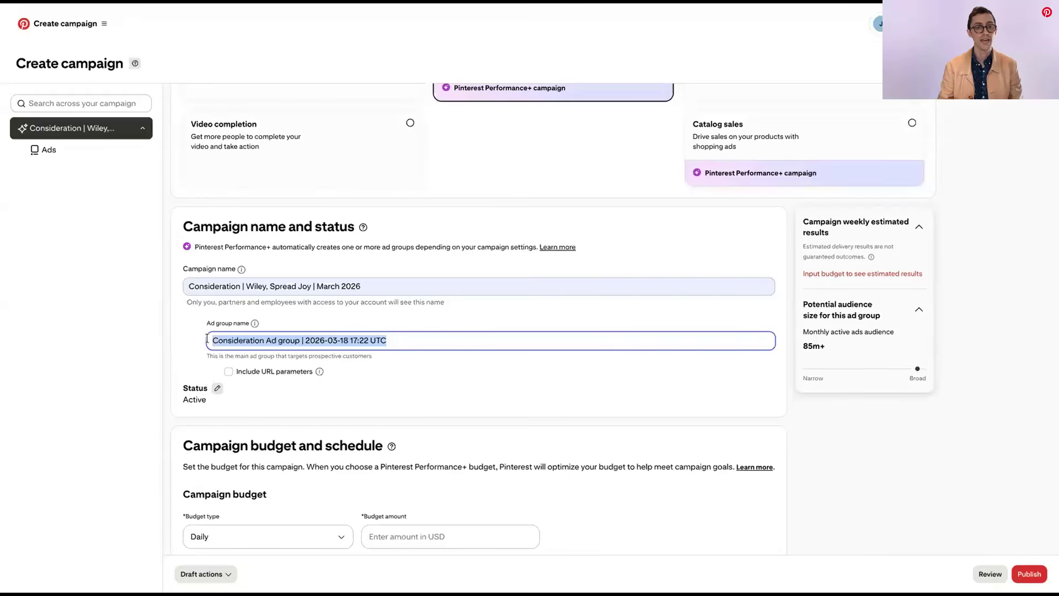
pyautogui.write('Cond')
pyautogui.click(336, 369)
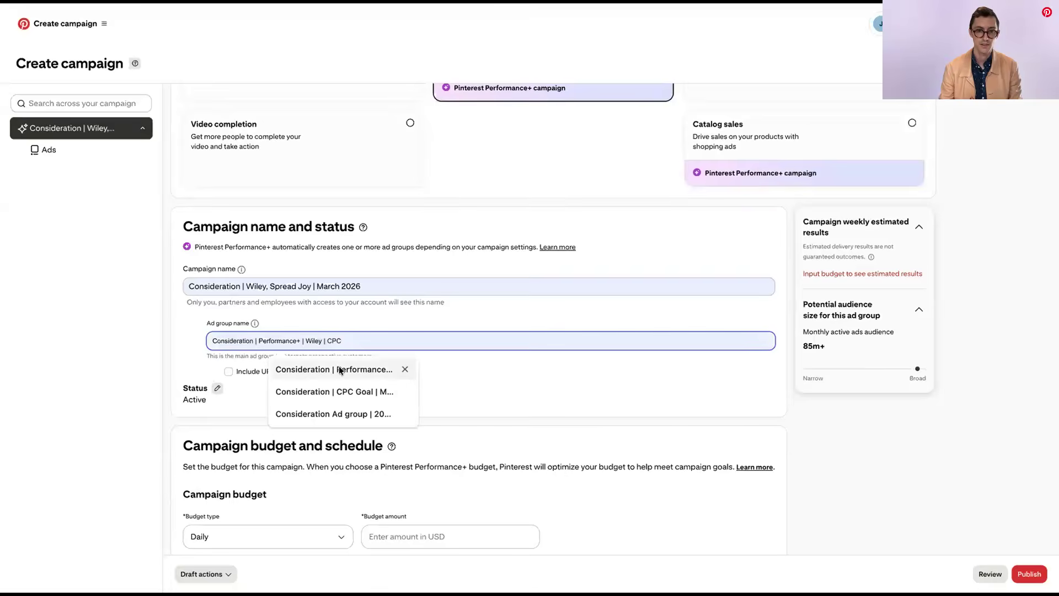
pyautogui.click(339, 370)
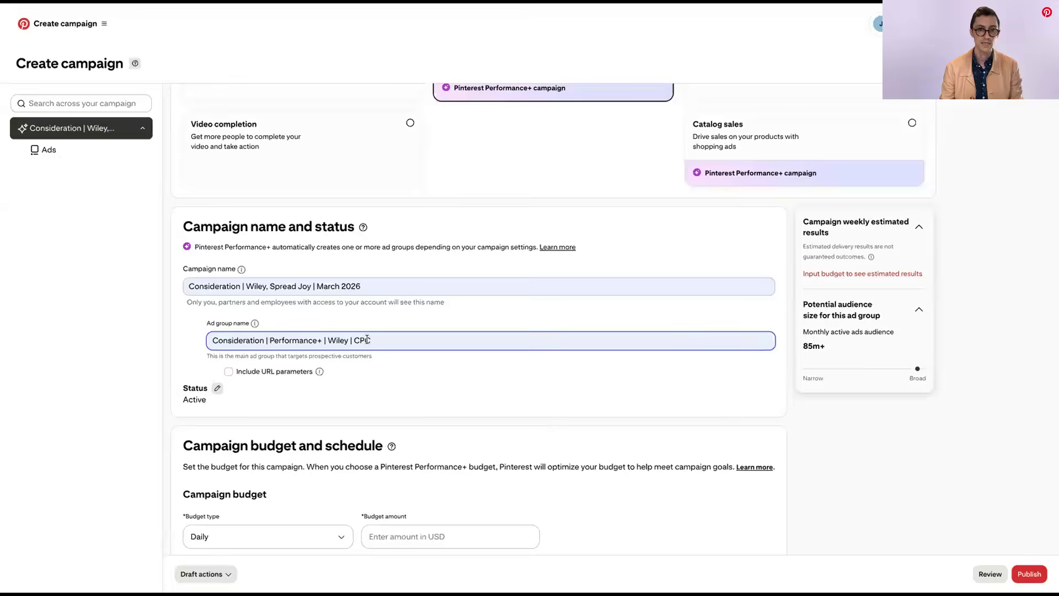
# Switch the campaign's budget type to Lifetime
pyautogui.scroll(-5, 386, 353)
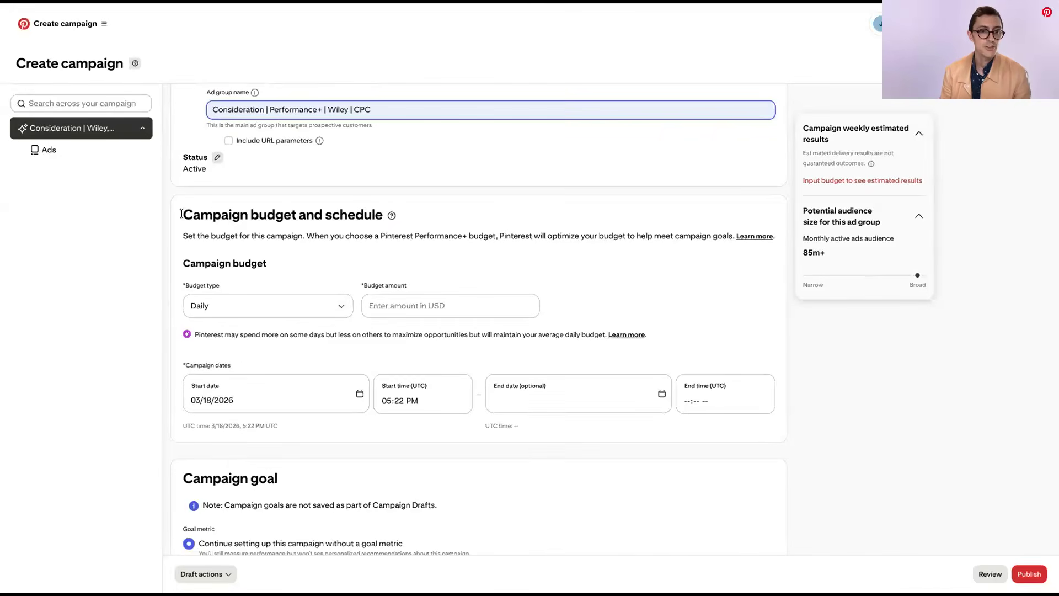
pyautogui.moveTo(183, 215); pyautogui.dragTo(293, 216)
pyautogui.click(287, 263)
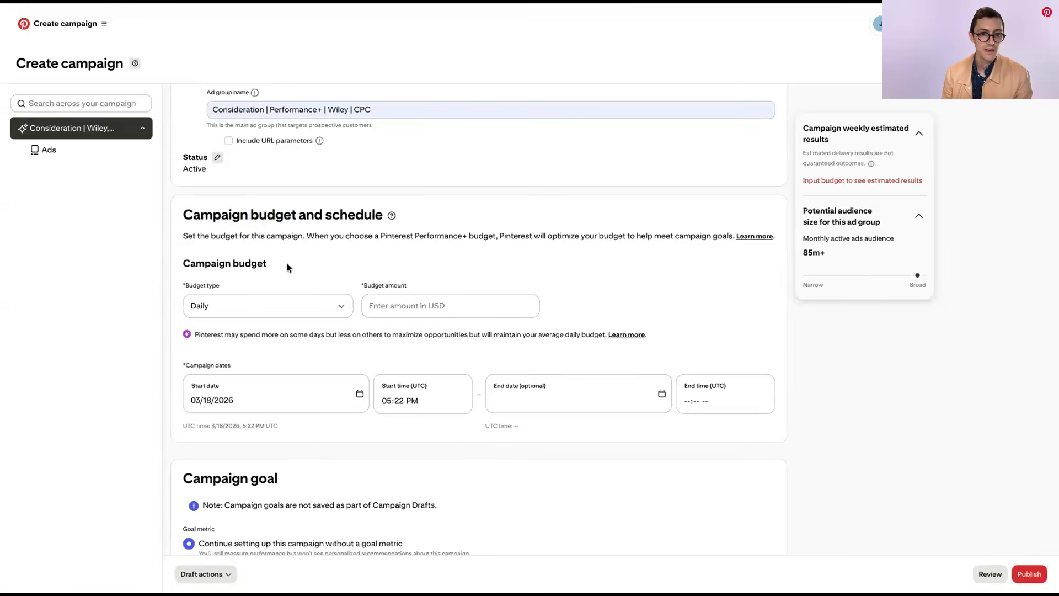
pyautogui.click(267, 305)
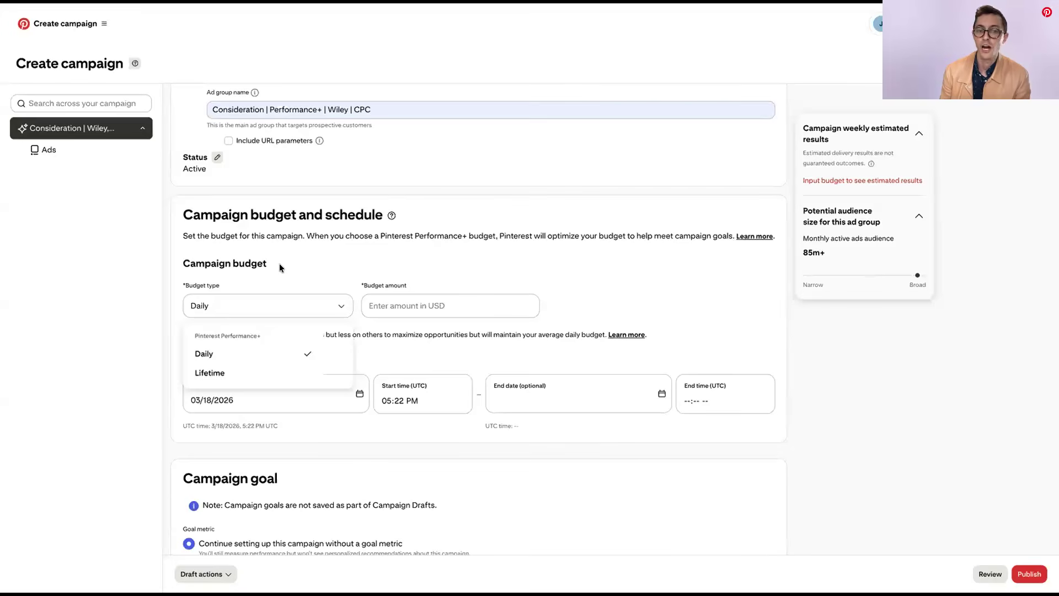
pyautogui.click(237, 374)
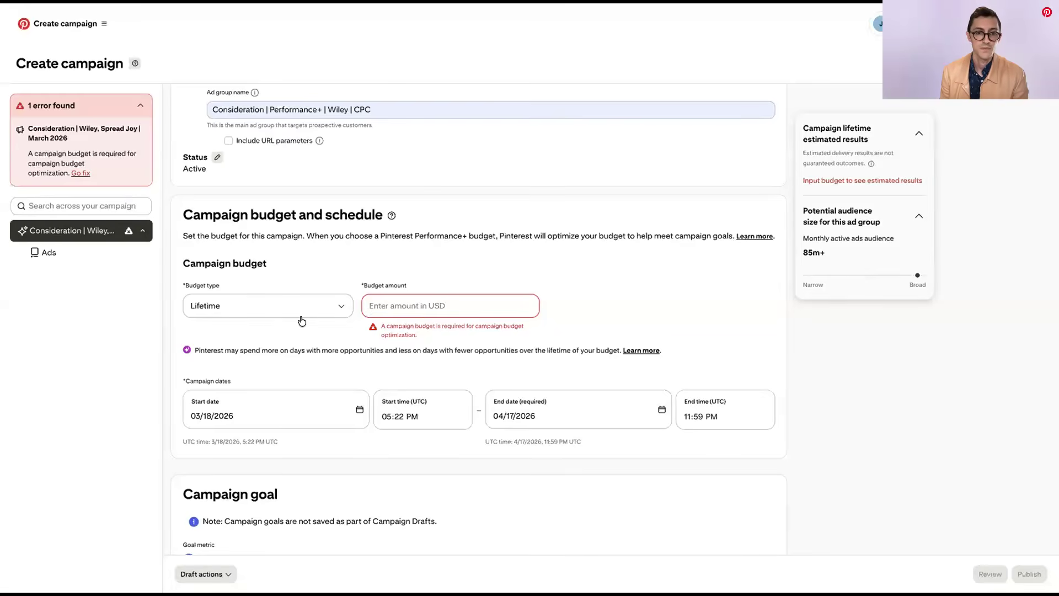
# Set the campaign's budget type to Daily with a budget amount of 100.00 USD
pyautogui.click(261, 318)
pyautogui.click(239, 351)
pyautogui.click(408, 308)
pyautogui.write('100.00')
pyautogui.click(407, 293)
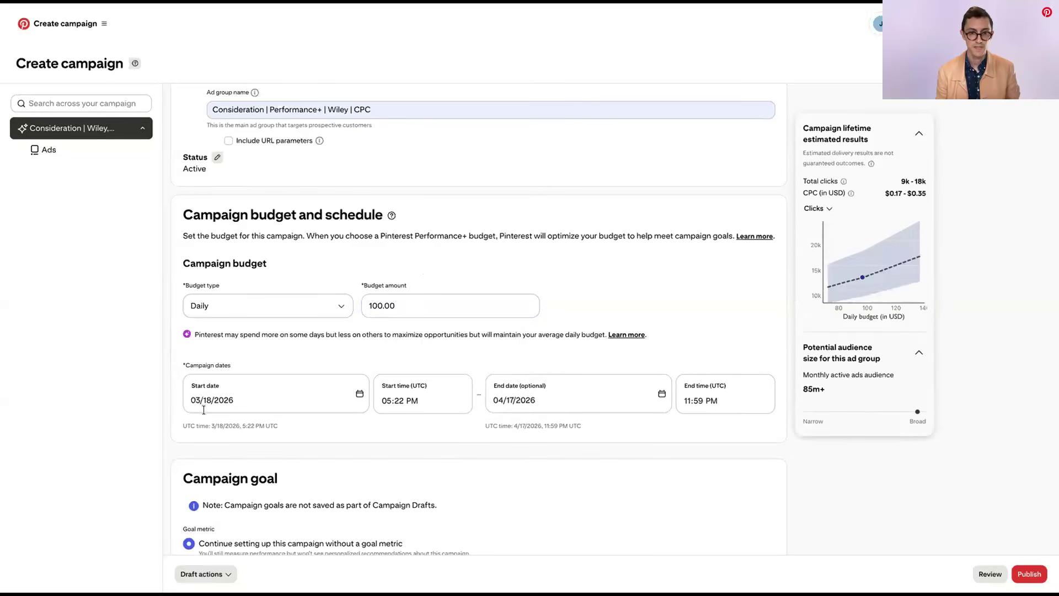
# Set the campaign's end date to 03/18/2026
pyautogui.click(545, 398)
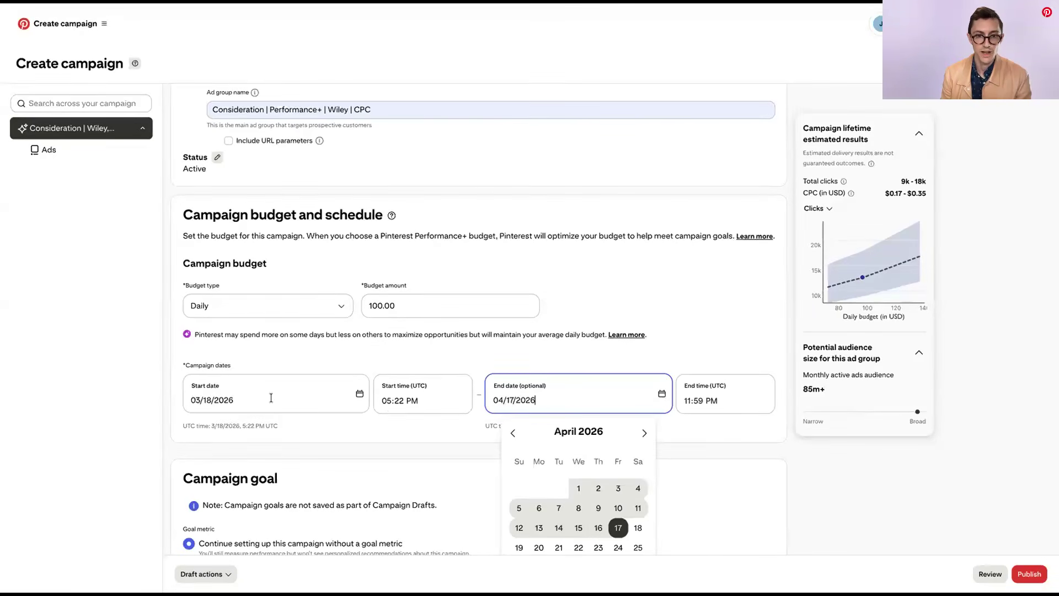
pyautogui.click(476, 400)
pyautogui.click(511, 398)
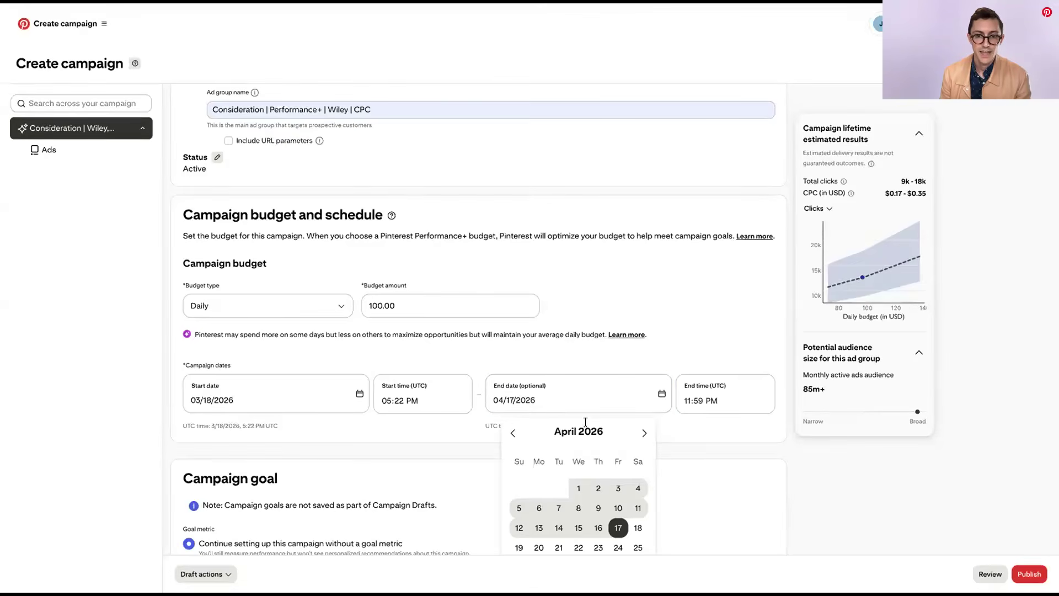
pyautogui.scroll(-1, 478, 389)
pyautogui.click(606, 365)
pyautogui.click(599, 377)
pyautogui.scroll(-2, 599, 378)
pyautogui.click(552, 311)
pyautogui.click(521, 309)
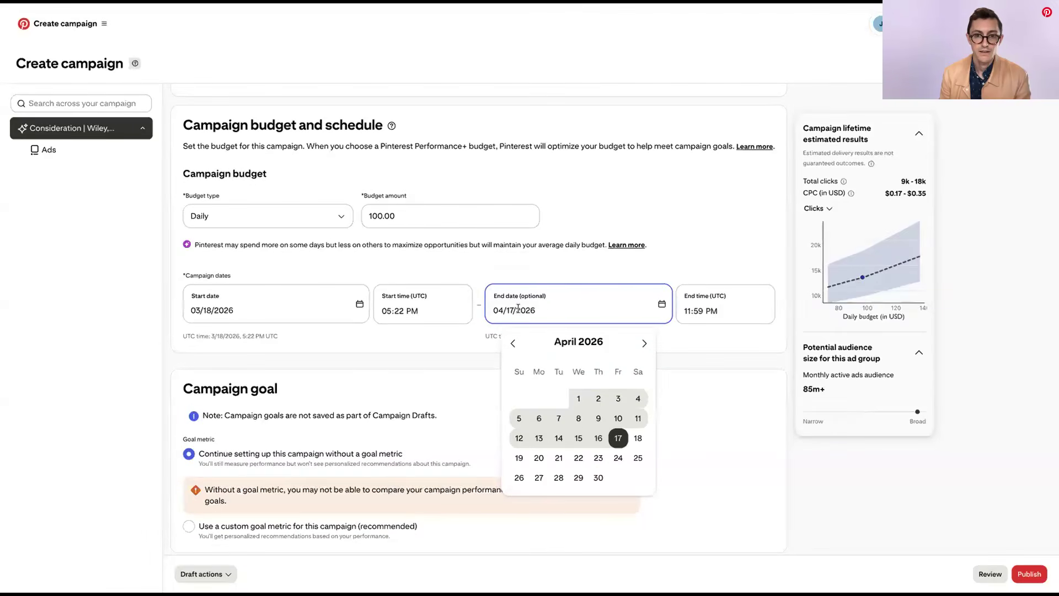
pyautogui.click(511, 342)
pyautogui.click(577, 437)
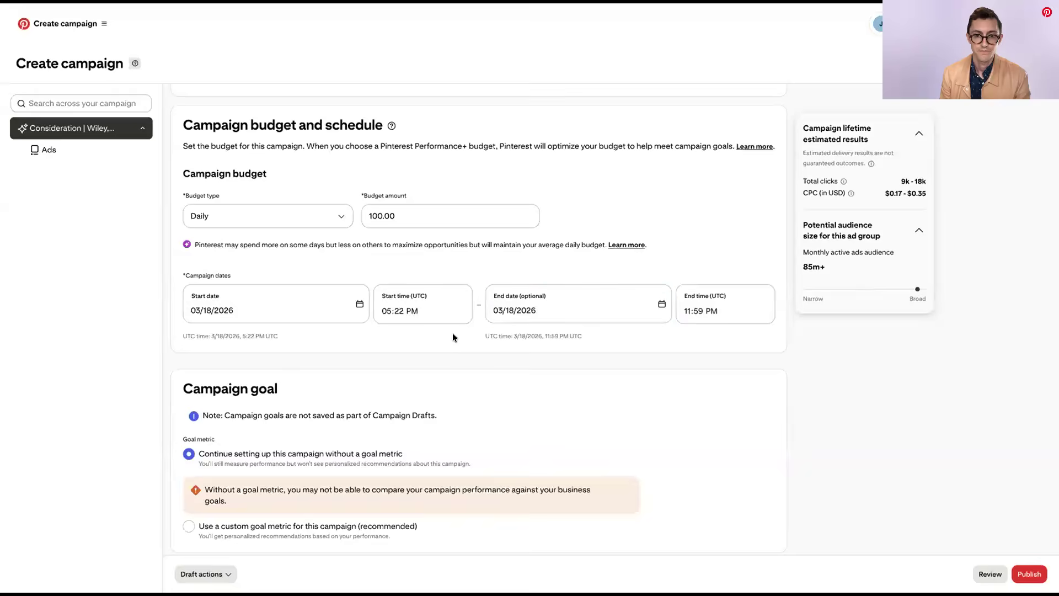
# Give the campaign a custom goal metric of Cost per click (CPC) with a goal value of 0.75 USD
pyautogui.scroll(-5, 452, 334)
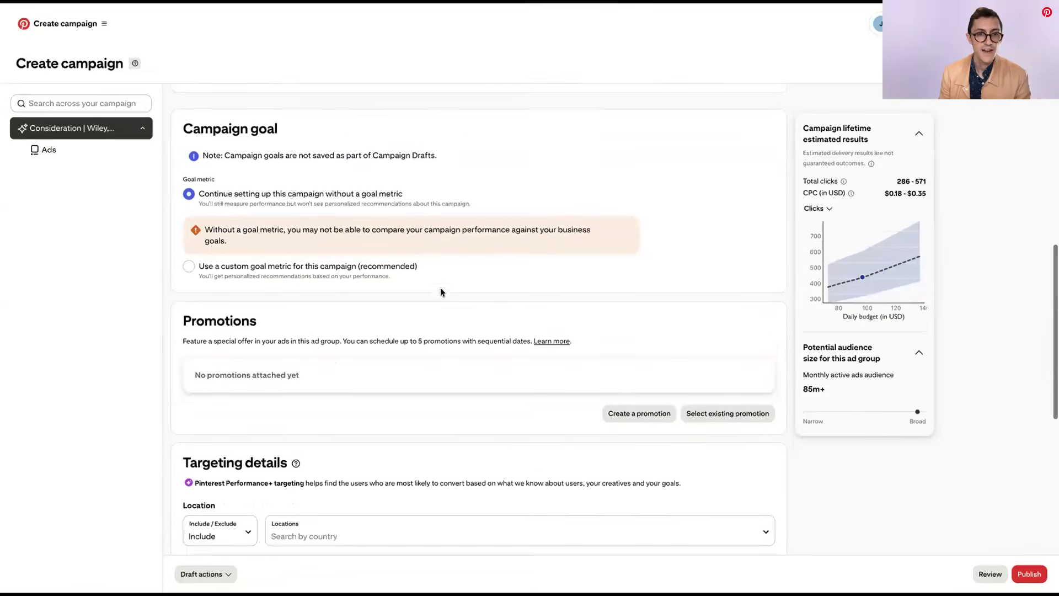
pyautogui.scroll(-1, 440, 289)
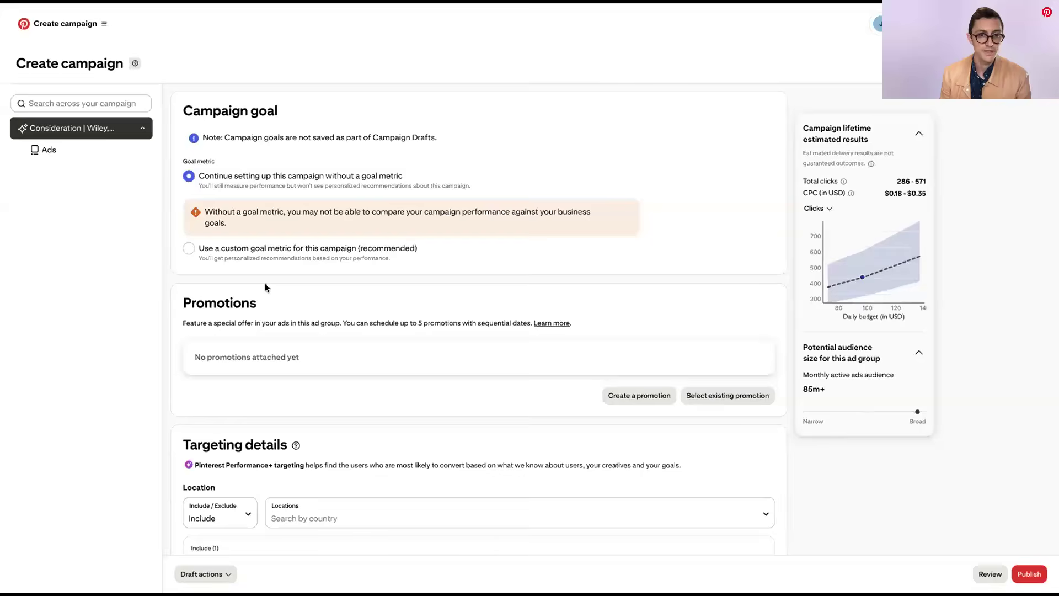
pyautogui.click(262, 249)
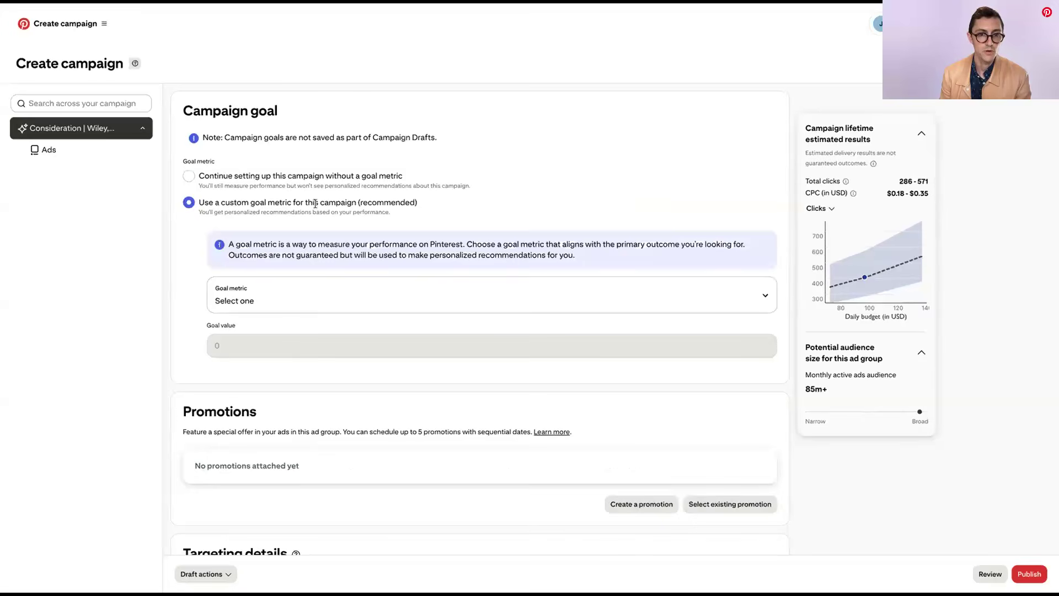
pyautogui.click(263, 300)
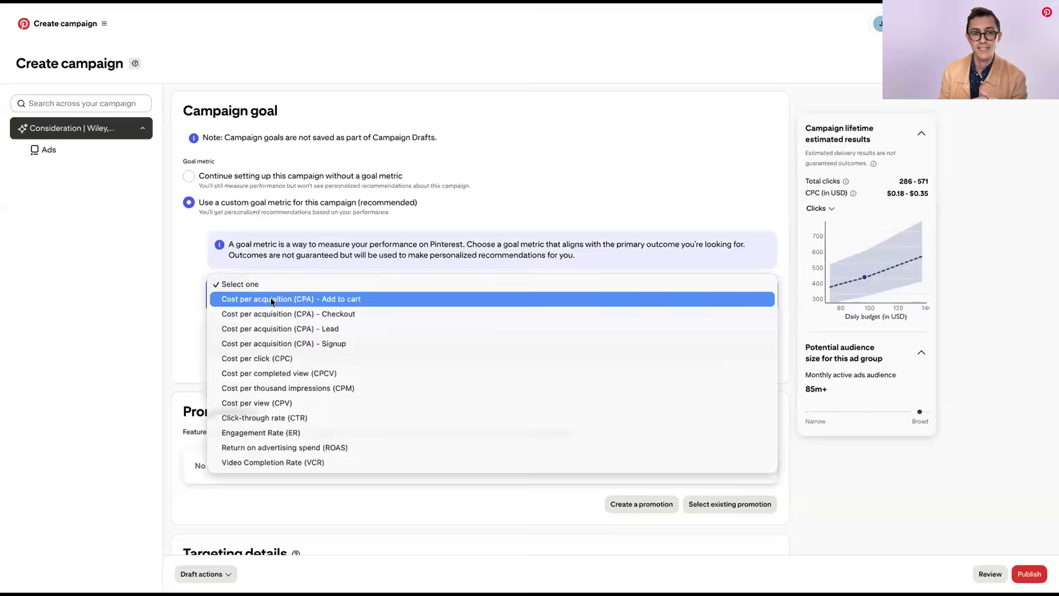
pyautogui.click(271, 353)
pyautogui.click(259, 340)
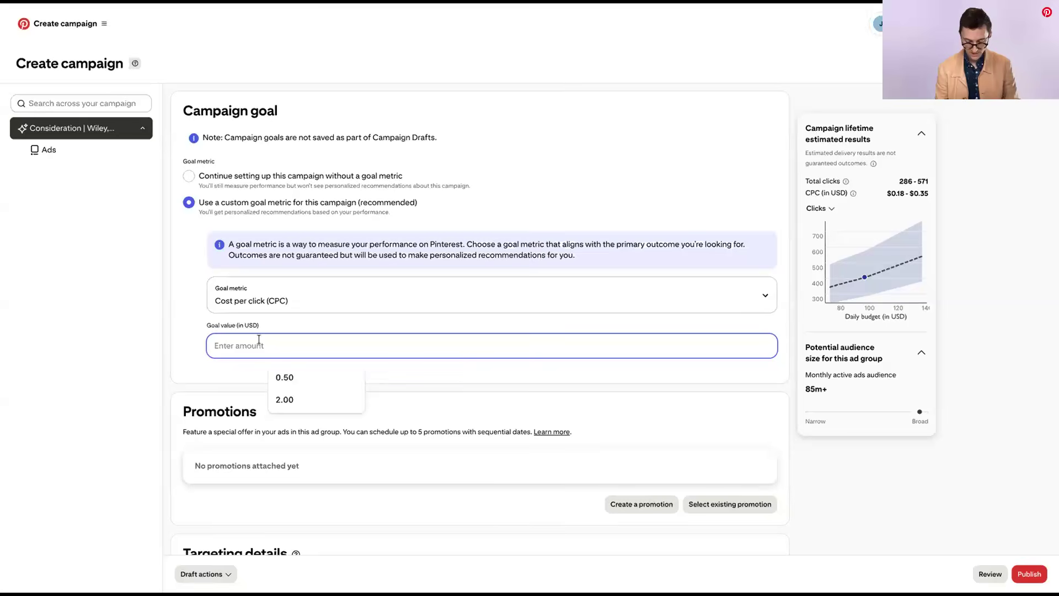
pyautogui.write('.75')
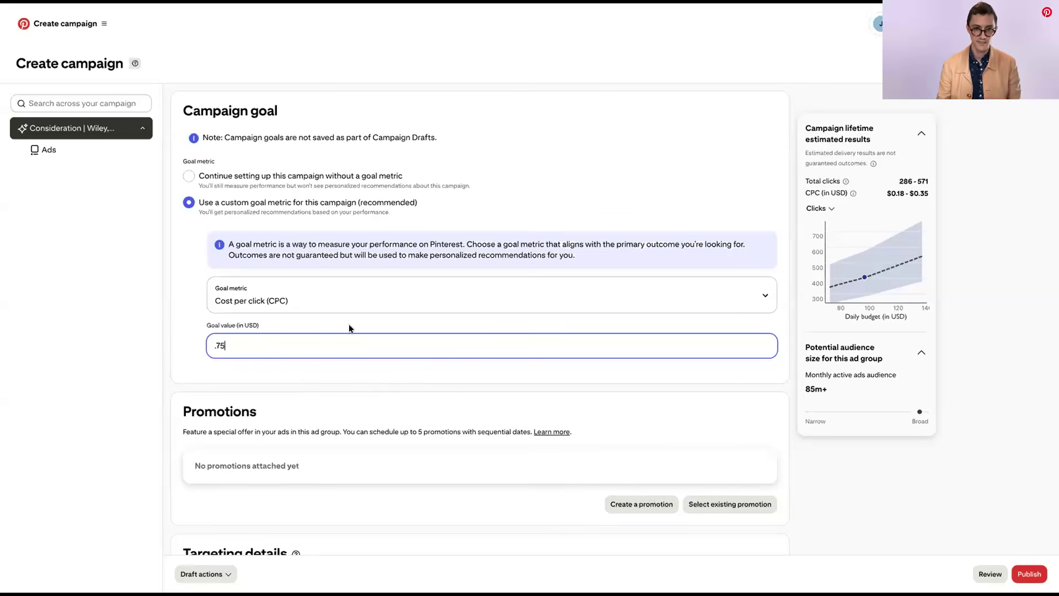
pyautogui.click(187, 326)
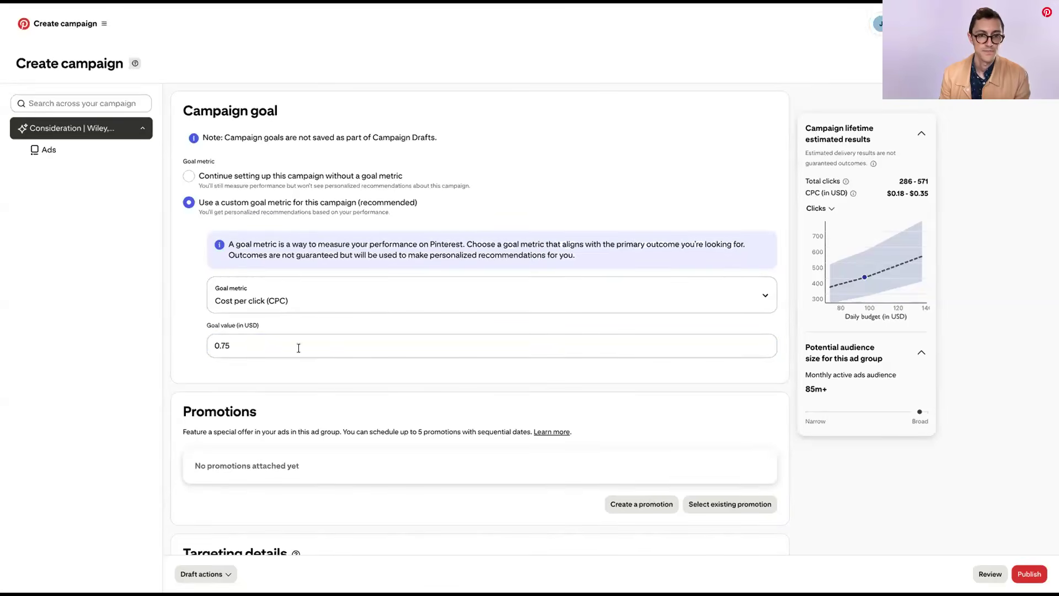
# Start a new promotion for the ad group and name it "Spring Cleaning Promotion"
pyautogui.scroll(-3, 298, 348)
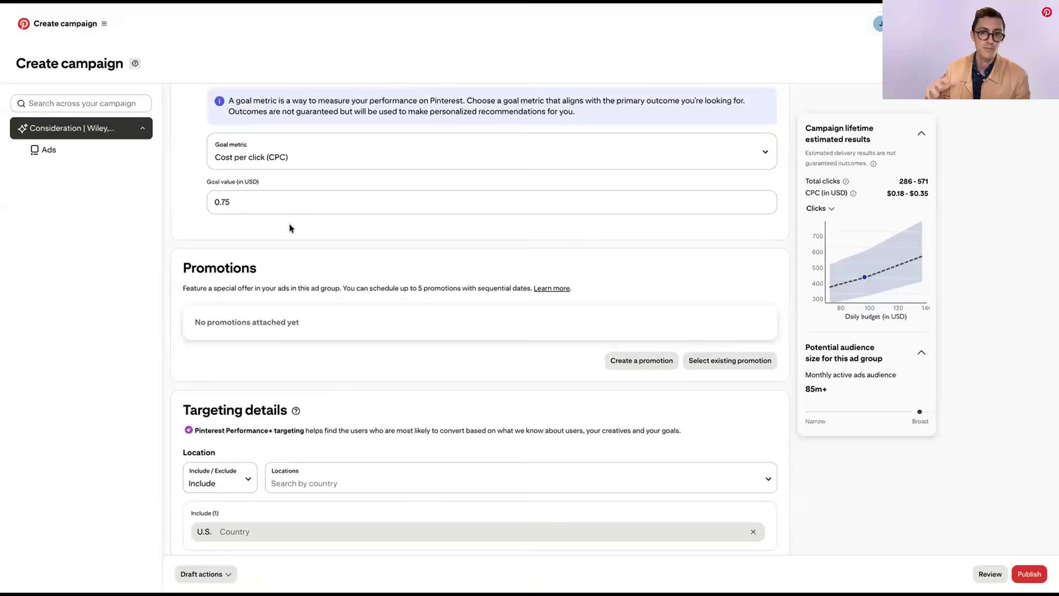
pyautogui.scroll(-2, 293, 227)
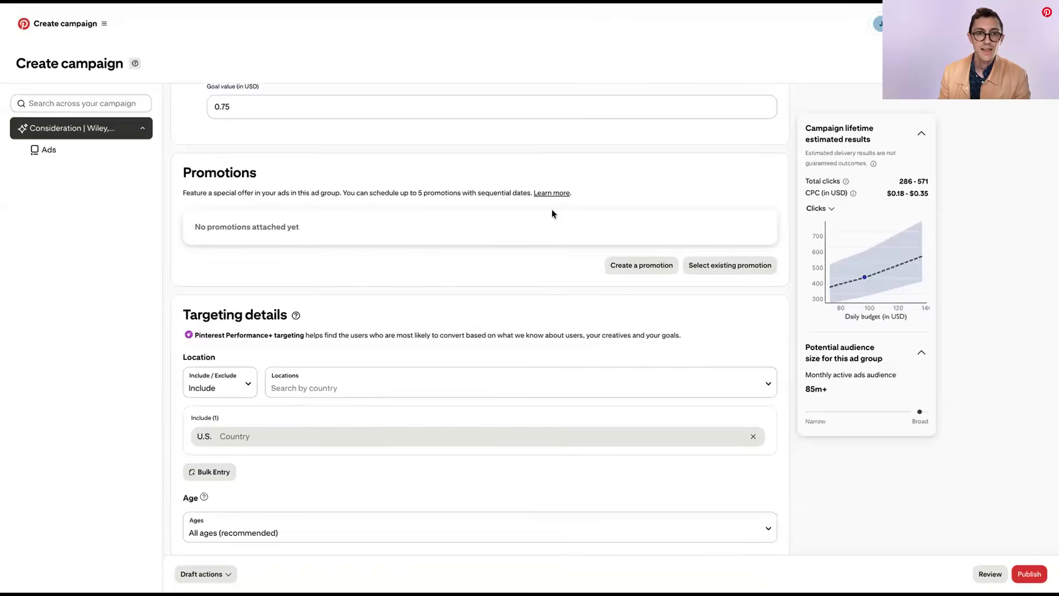
pyautogui.scroll(-1, 552, 210)
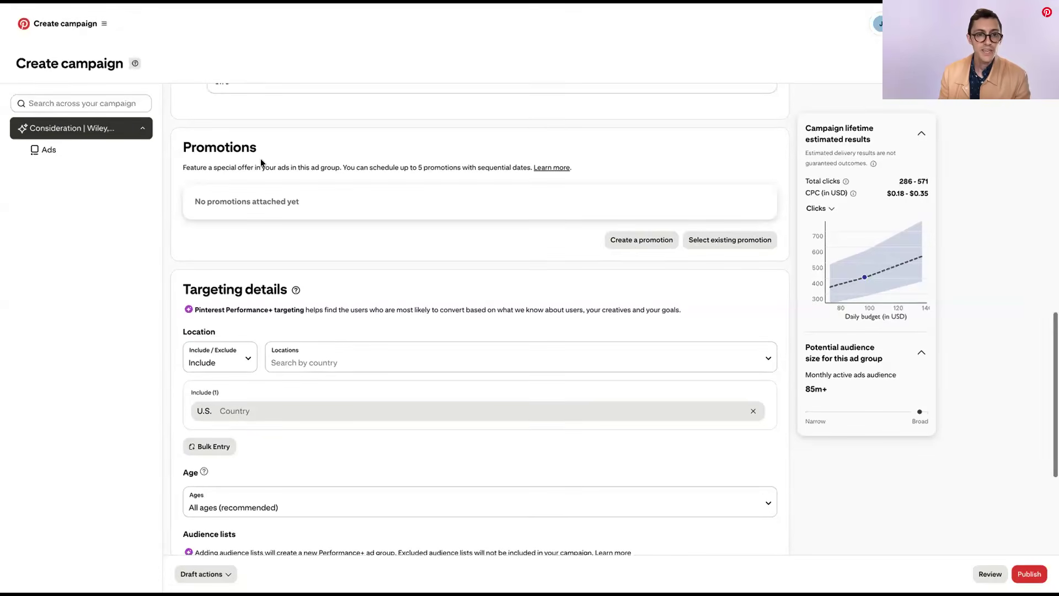
pyautogui.click(640, 238)
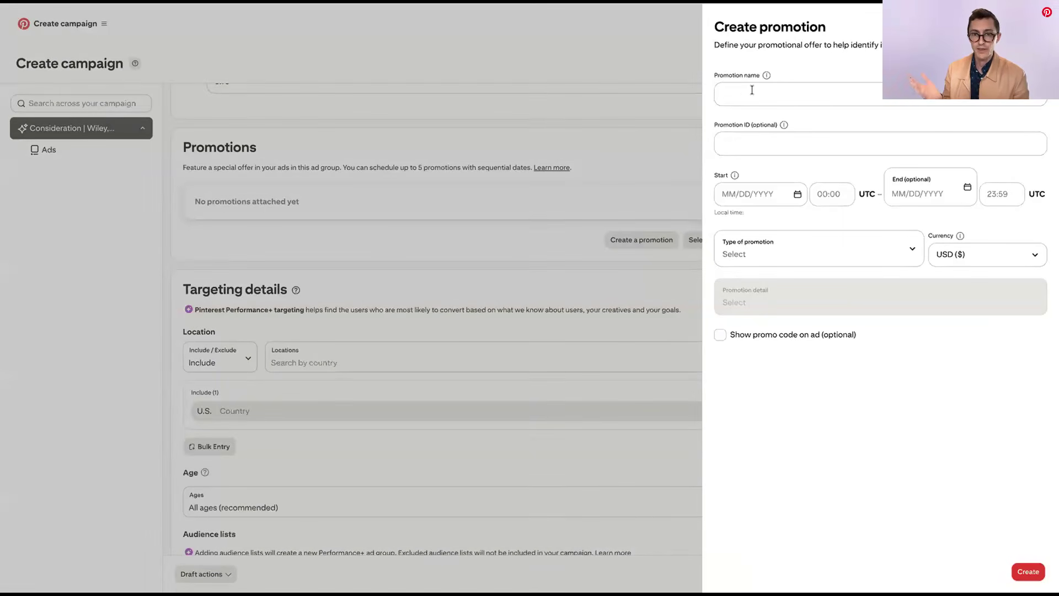
pyautogui.click(753, 88)
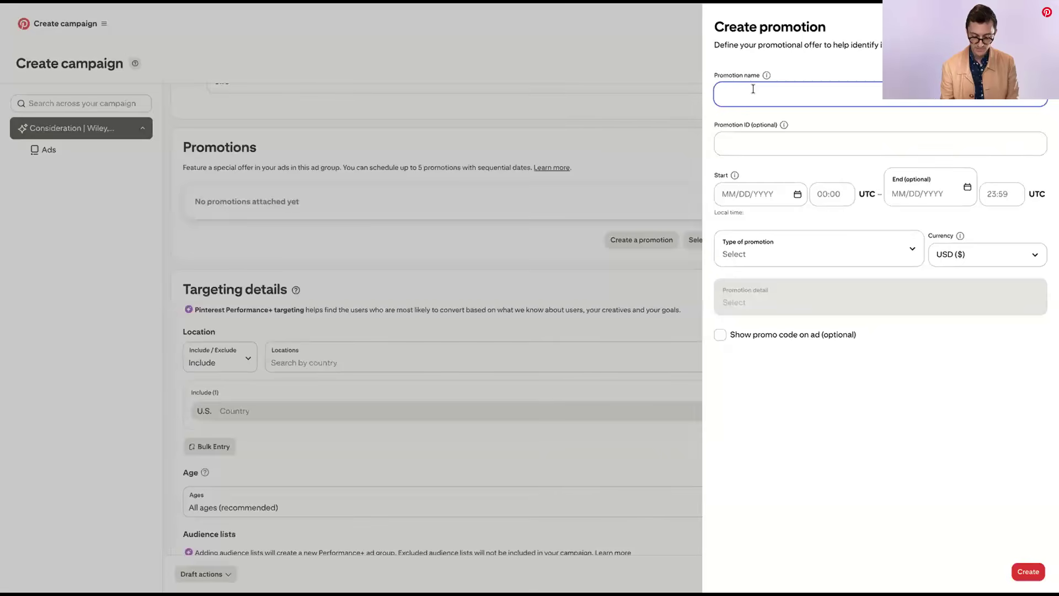
pyautogui.write('Spring Cleaning Promotion')
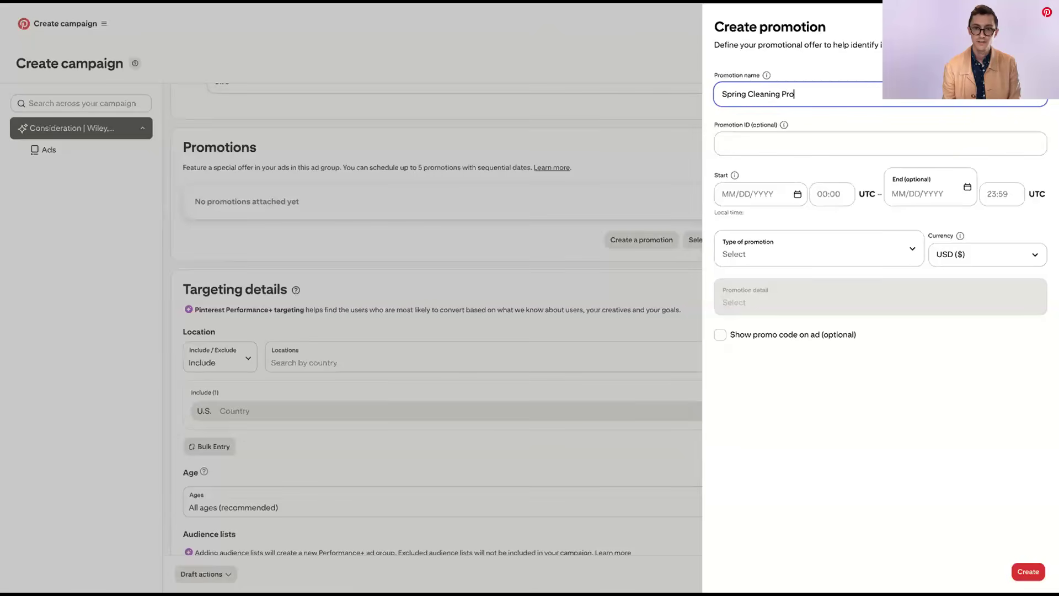
# Schedule the promotion to start on 04/01/2026 and end on 04/30/2026
pyautogui.click(751, 194)
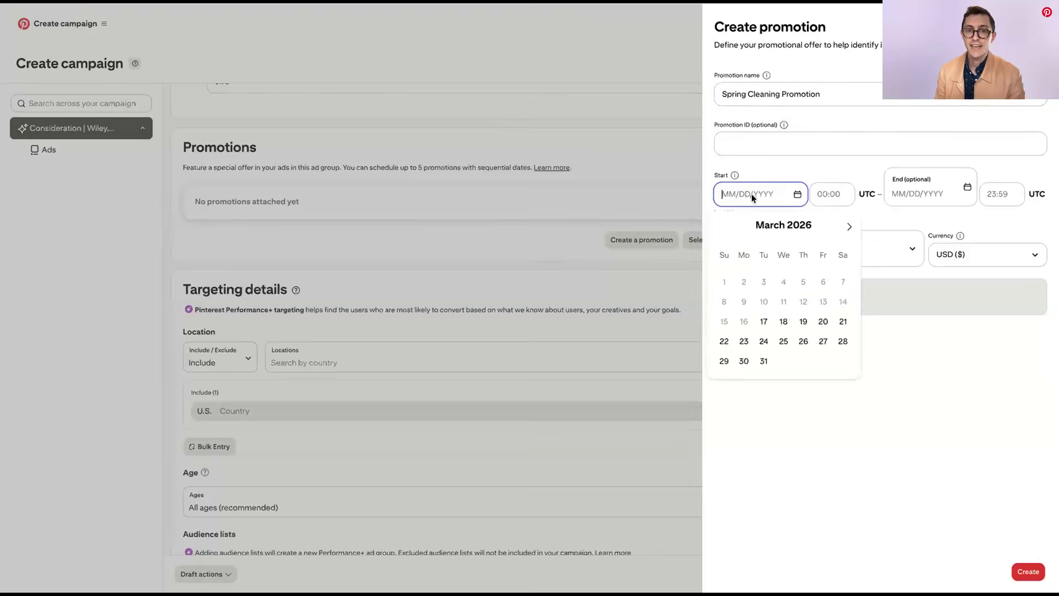
pyautogui.click(849, 227)
pyautogui.click(775, 280)
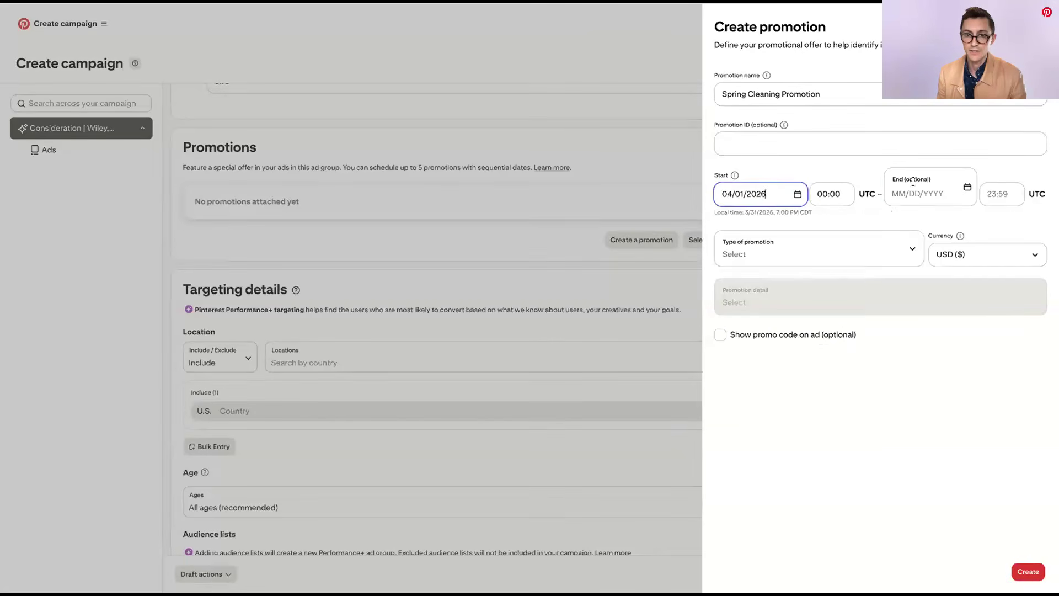
pyautogui.click(927, 194)
pyautogui.click(951, 361)
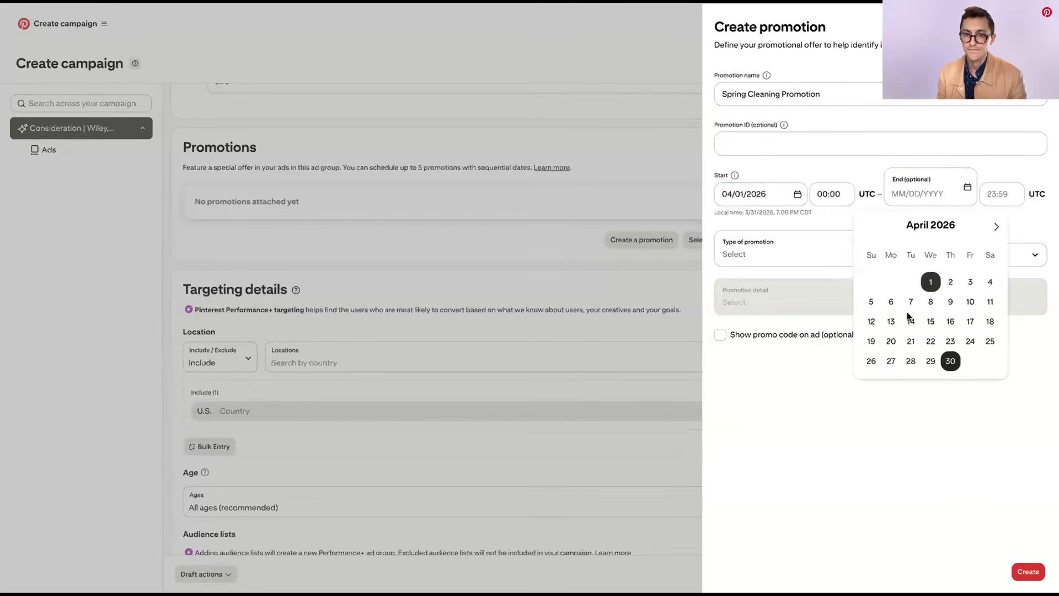
# Try the Conditional, Discount and Shipping promotion types, choose the detail "Up to _% off plus free shipping", and abandon the promotion
pyautogui.click(792, 246)
pyautogui.click(780, 253)
pyautogui.click(776, 250)
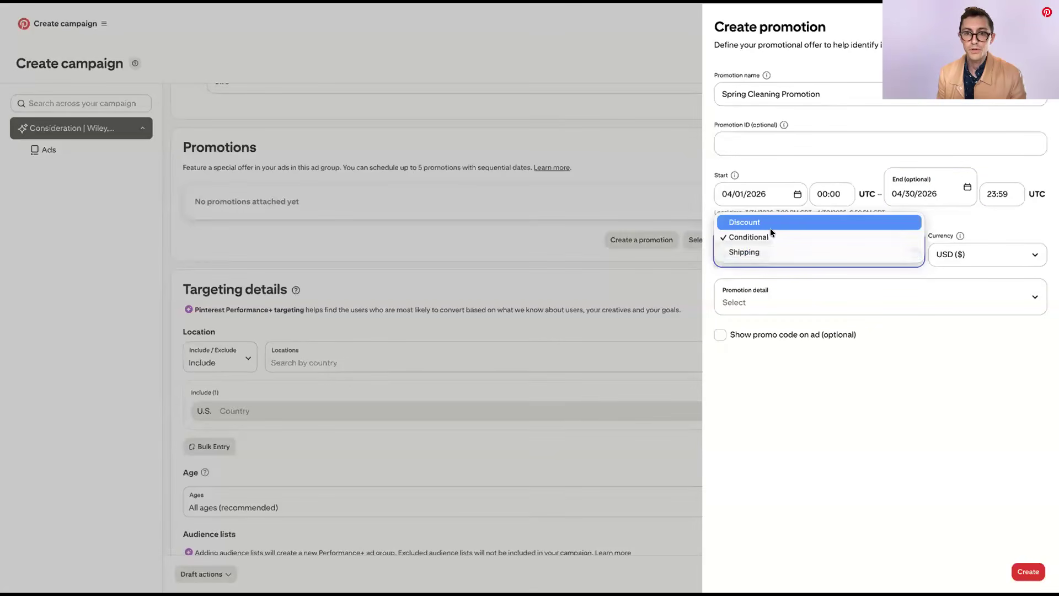
pyautogui.click(767, 224)
pyautogui.click(773, 251)
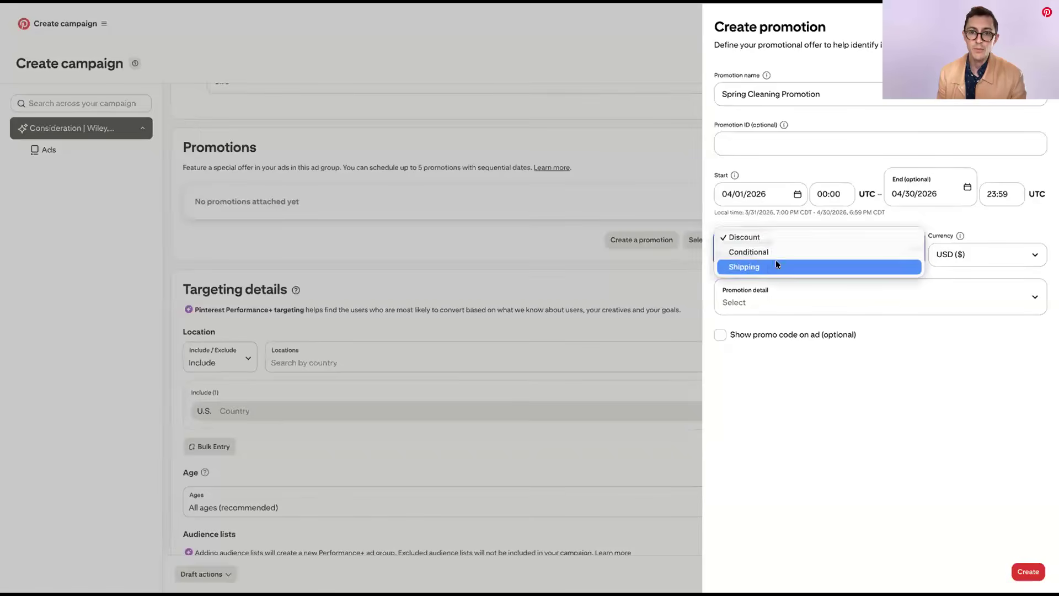
pyautogui.click(777, 266)
pyautogui.click(770, 298)
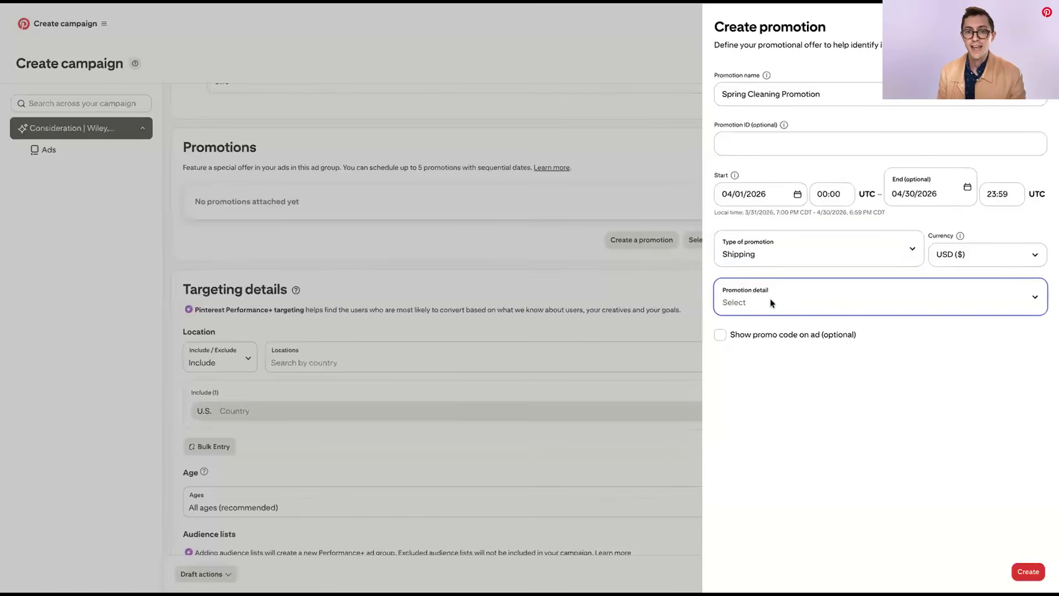
pyautogui.click(773, 316)
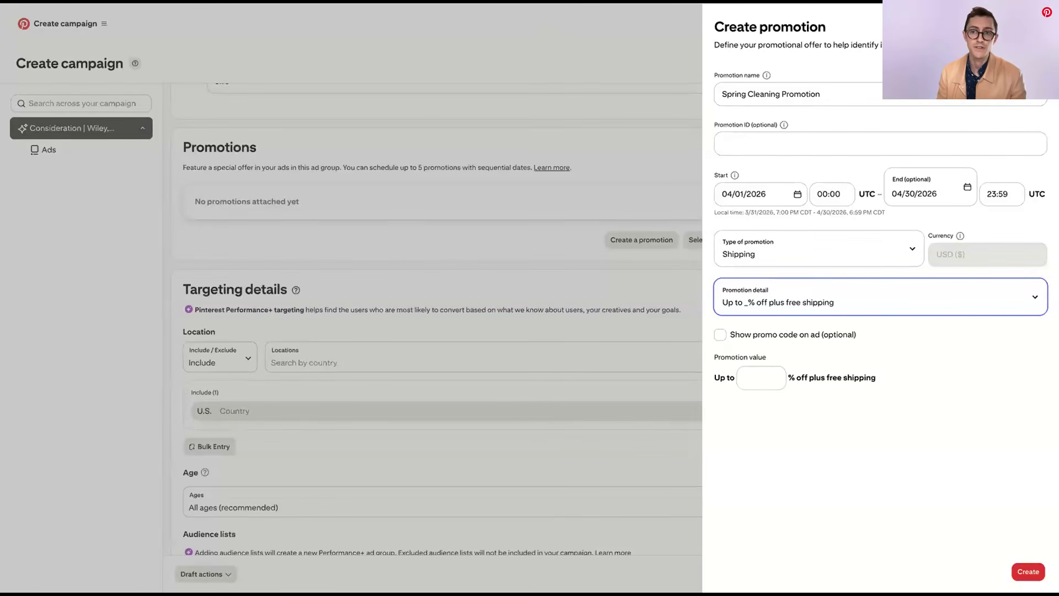
pyautogui.click(606, 173)
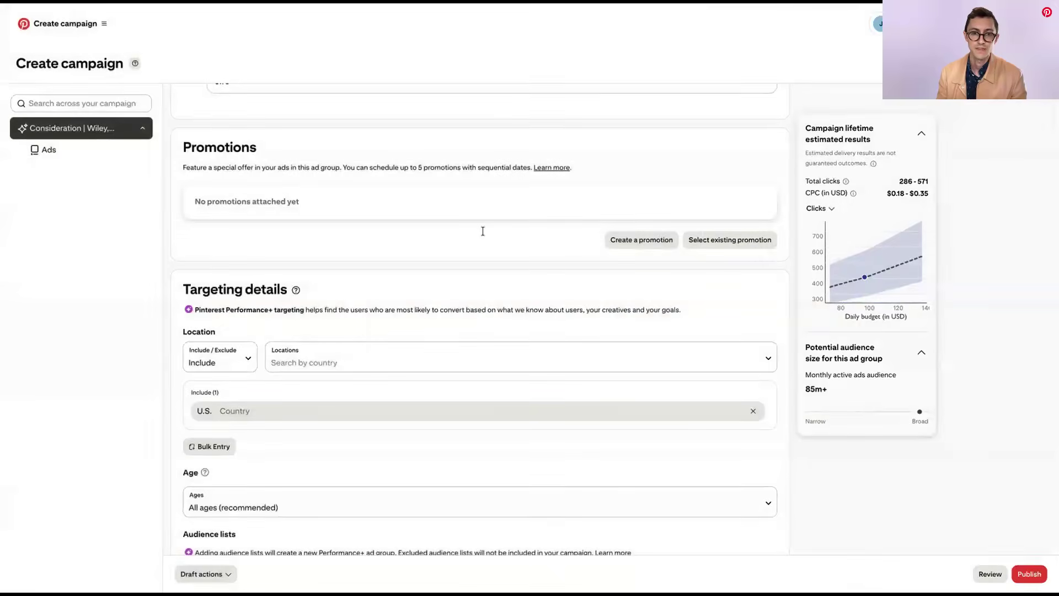
# Exclude the region Hawaii, U.S. from the ad group's location targeting
pyautogui.scroll(-3, 482, 230)
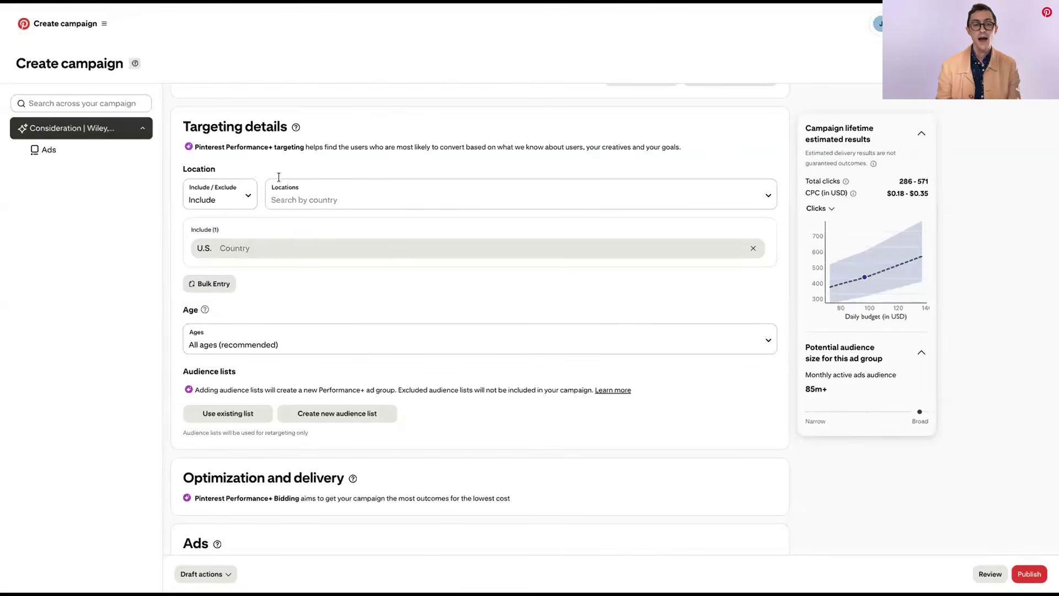
pyautogui.click(248, 197)
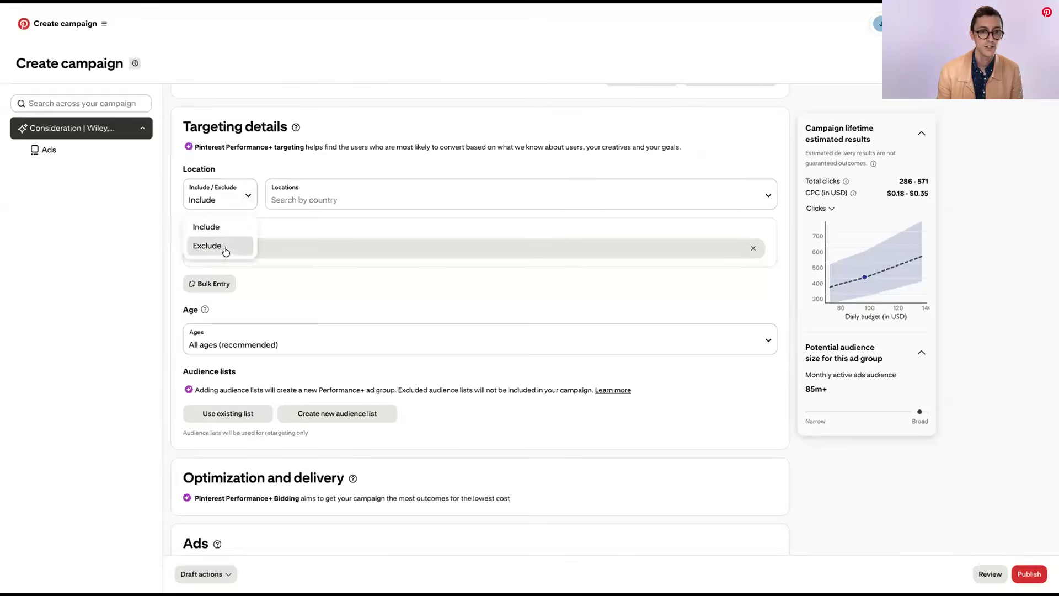
pyautogui.click(225, 251)
pyautogui.click(286, 200)
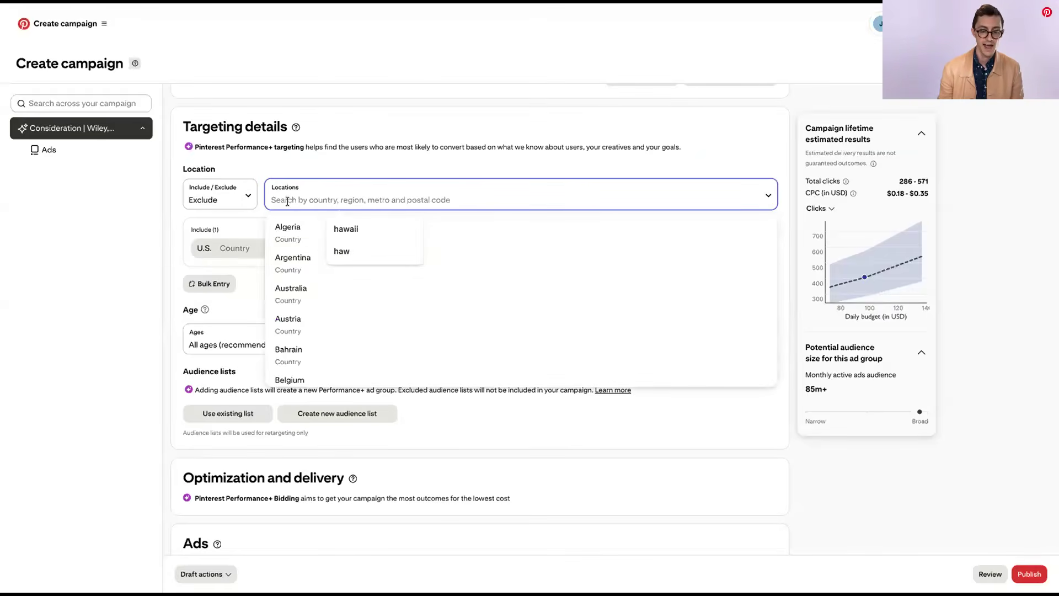
pyautogui.write('hawaii')
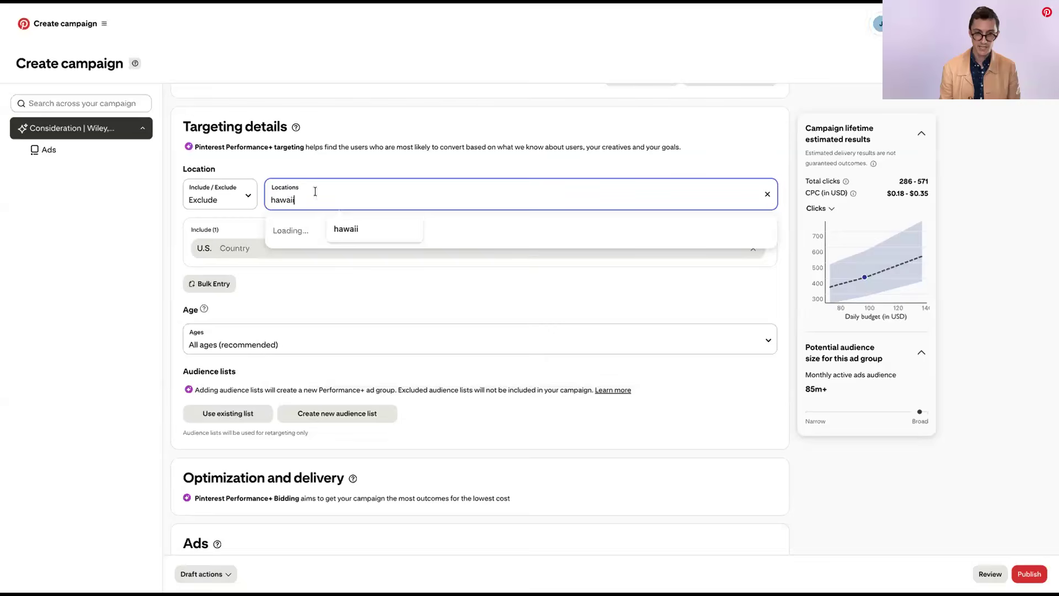
pyautogui.click(320, 228)
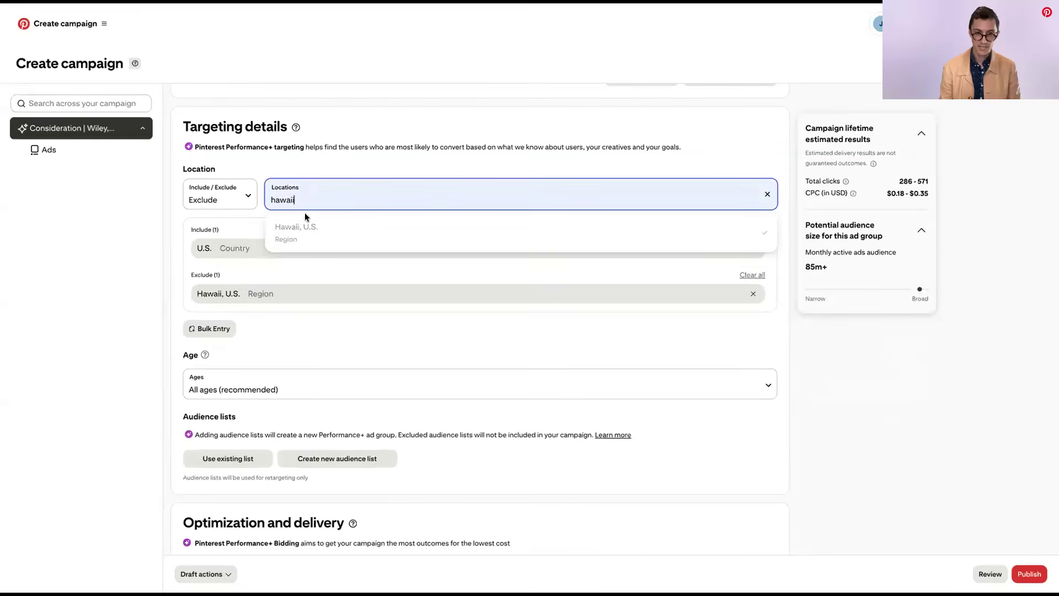
pyautogui.click(312, 162)
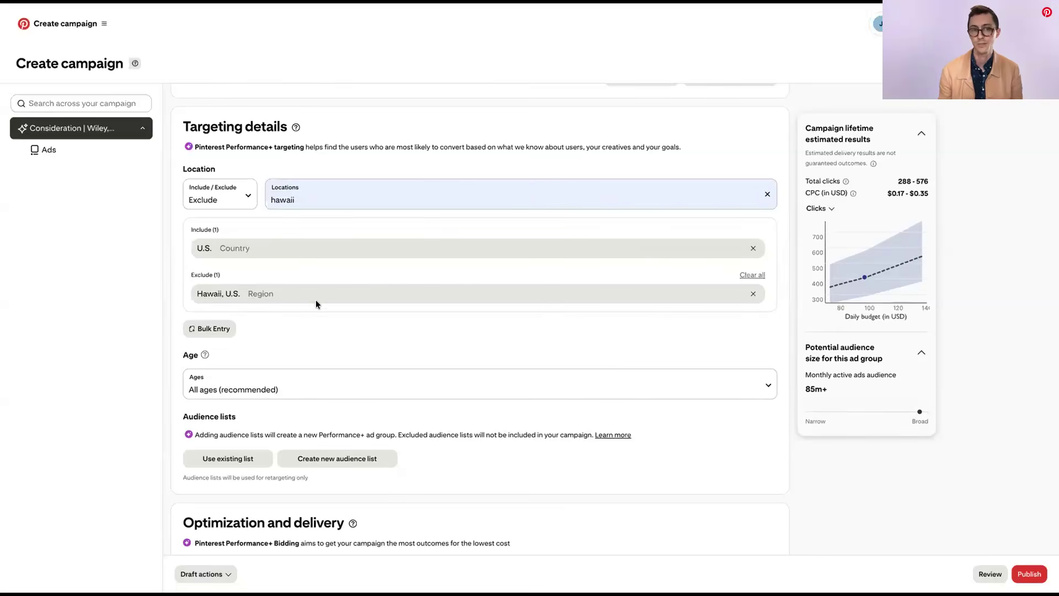
# Try the 18+, 19+ and 21+ age targeting options, and return the setting to All ages (recommended)
pyautogui.scroll(-2, 314, 300)
pyautogui.click(254, 301)
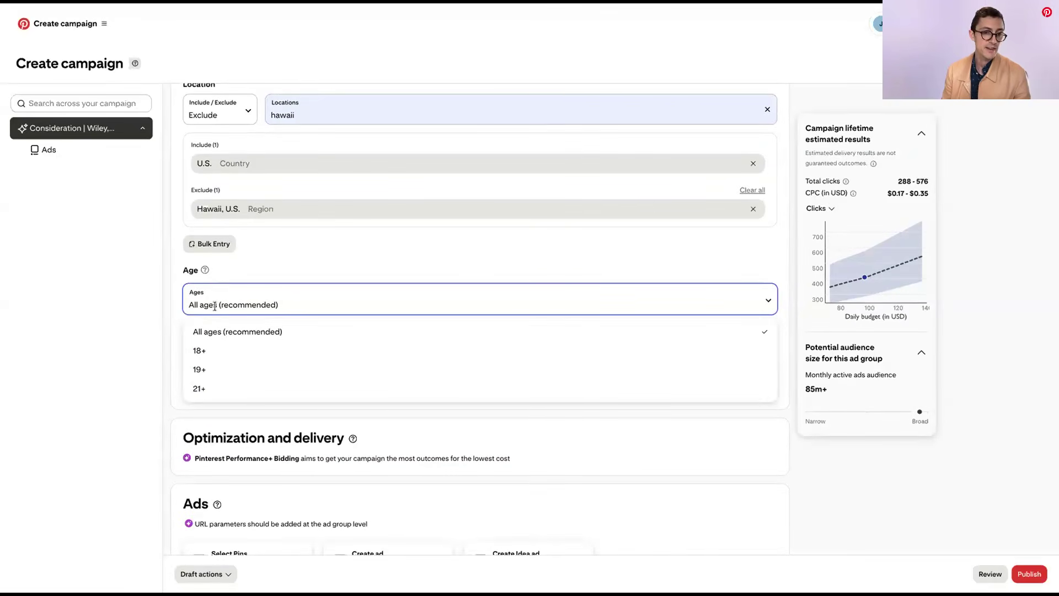
pyautogui.click(213, 353)
pyautogui.click(226, 303)
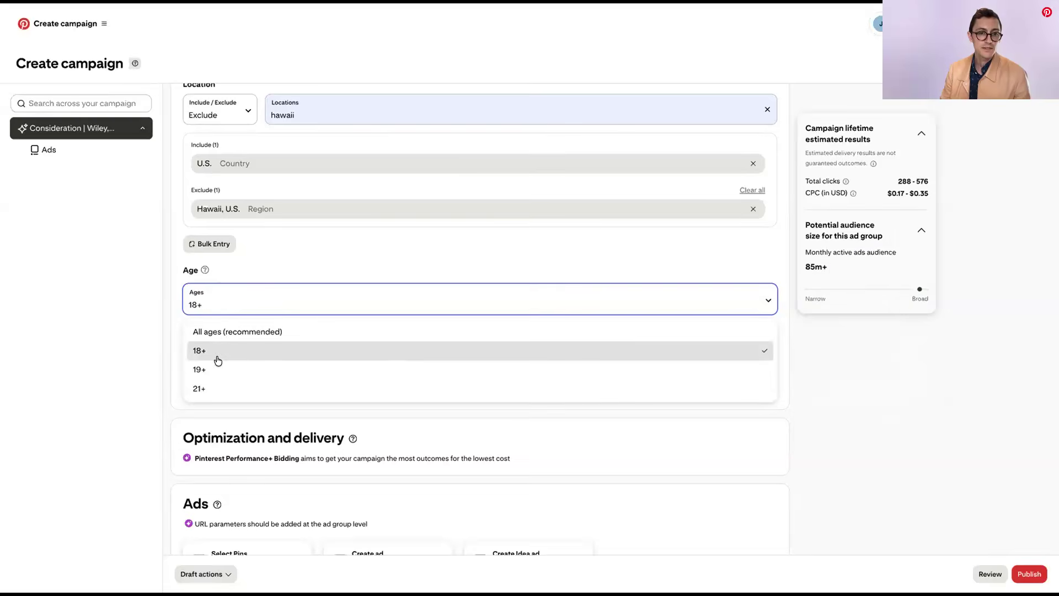
pyautogui.click(218, 369)
pyautogui.click(221, 307)
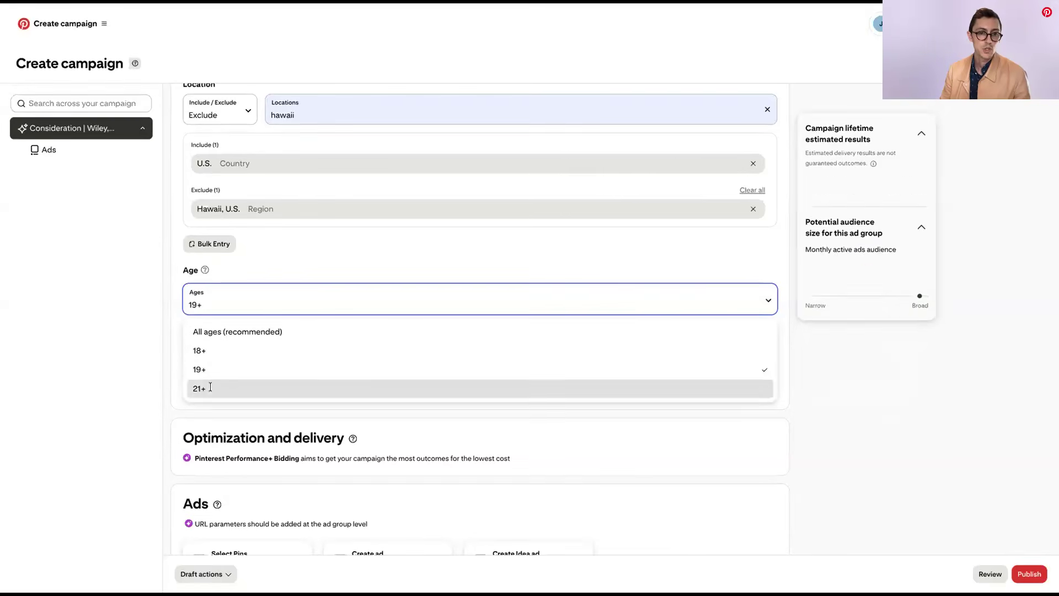
pyautogui.click(210, 388)
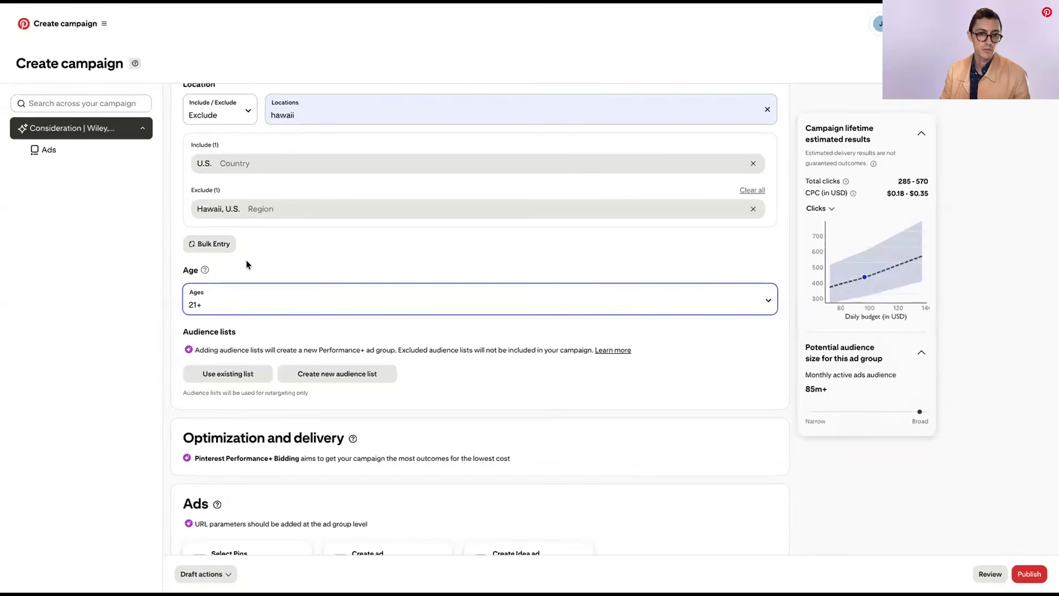
pyautogui.click(249, 303)
pyautogui.click(249, 351)
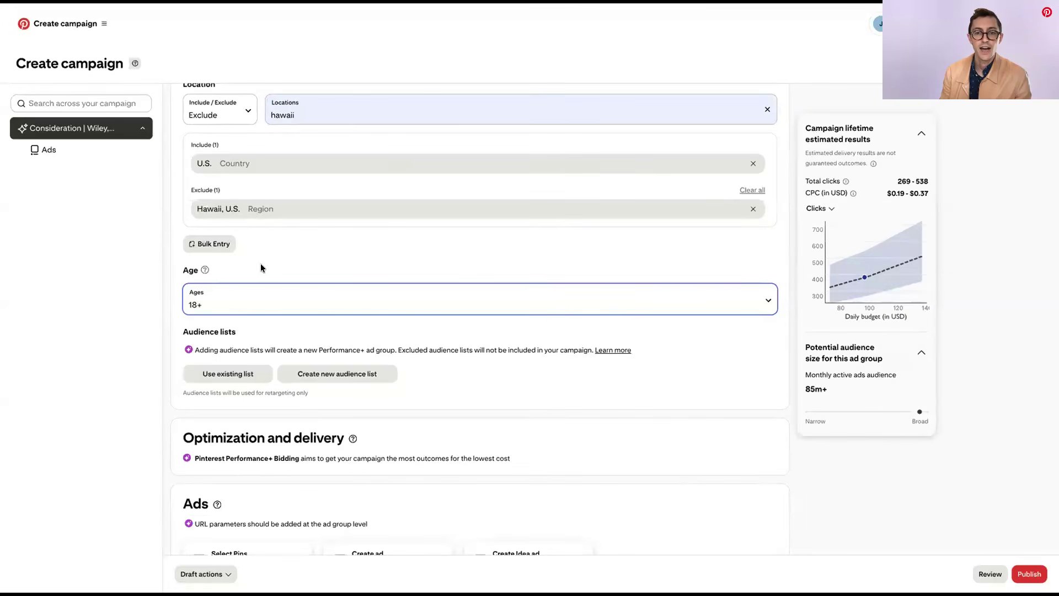
pyautogui.click(258, 298)
pyautogui.click(246, 331)
# Add the Pins "Wiley the Dog. You the Person.", "Wiley the Dog. No one better.", "He was the best boy" and "Goal: Joy" as ads
pyautogui.scroll(-2, 295, 254)
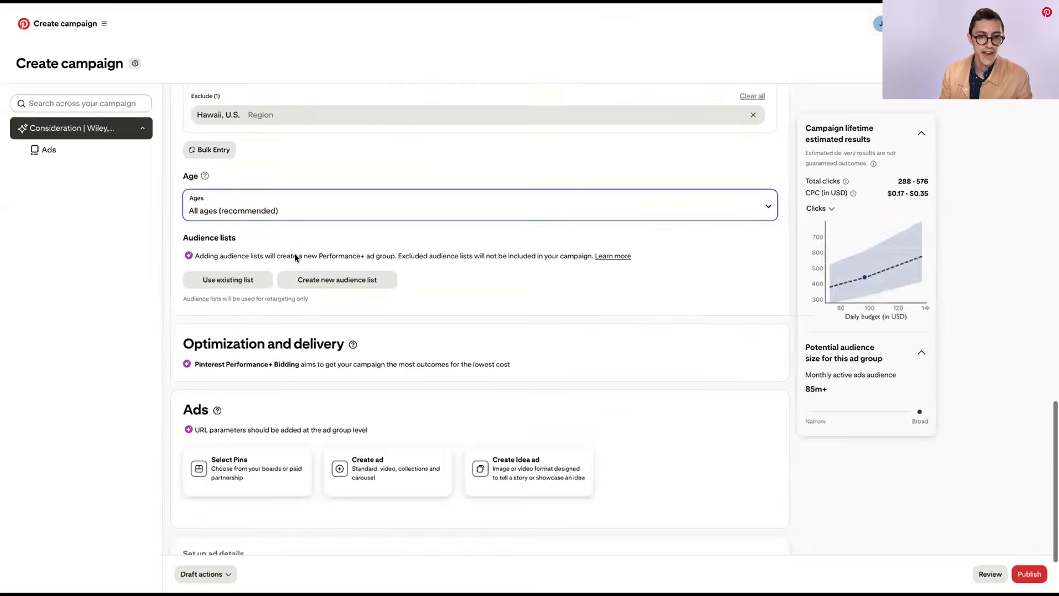
pyautogui.scroll(-2, 295, 258)
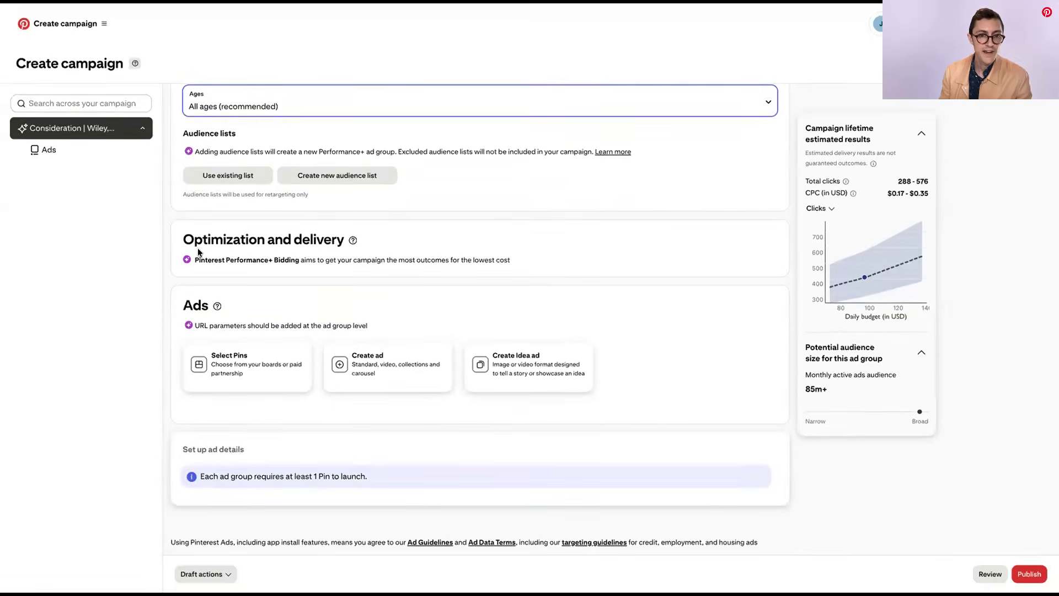
pyautogui.click(236, 367)
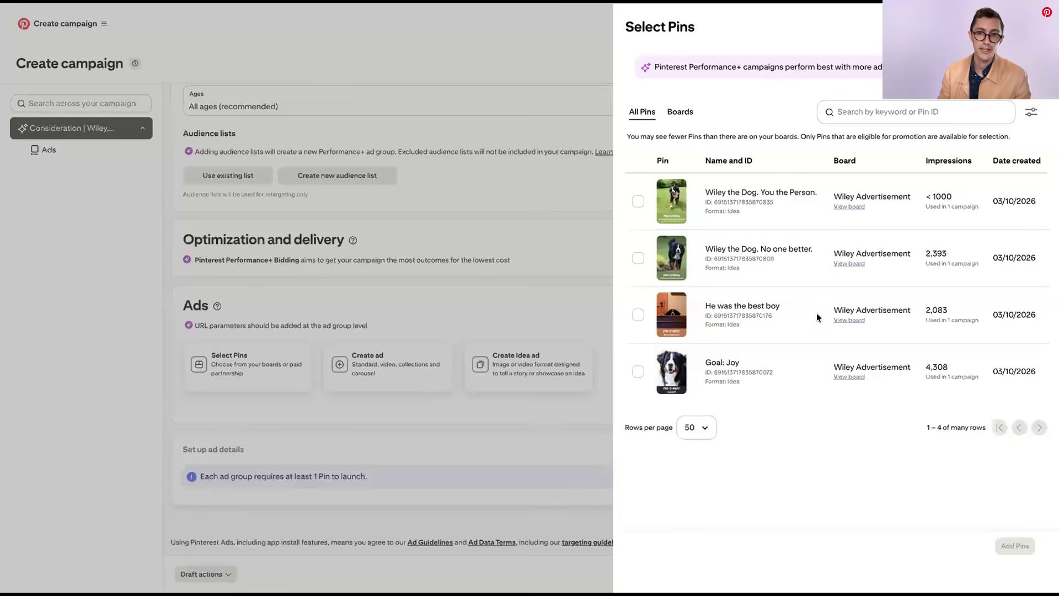
pyautogui.click(638, 201)
pyautogui.click(637, 259)
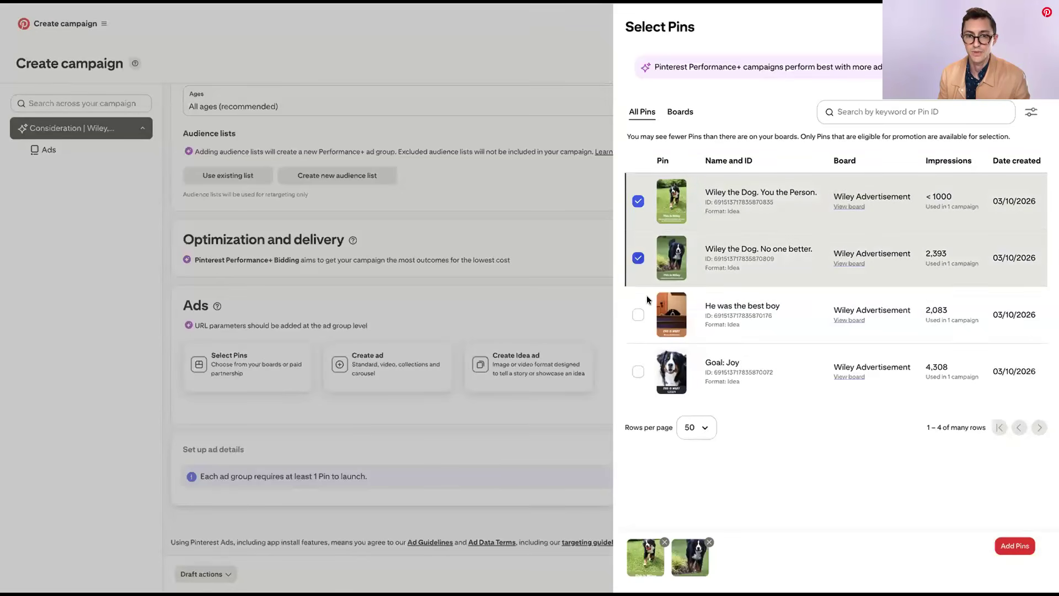
pyautogui.click(637, 314)
pyautogui.click(637, 372)
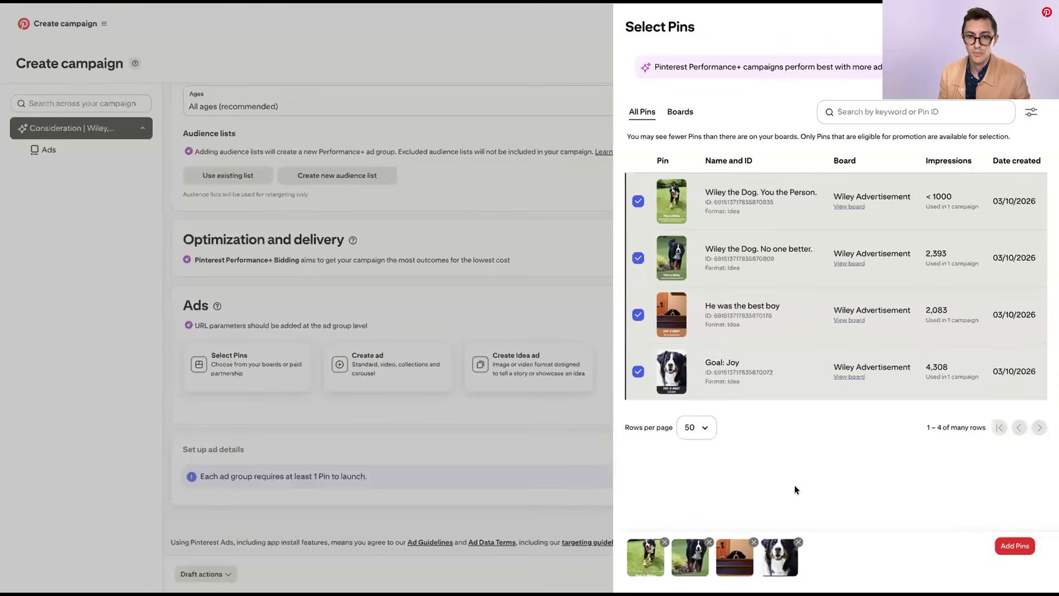
pyautogui.click(1015, 546)
# Examine the details of the added ads and the campaign's estimated cost per click range
pyautogui.scroll(-15, 496, 408)
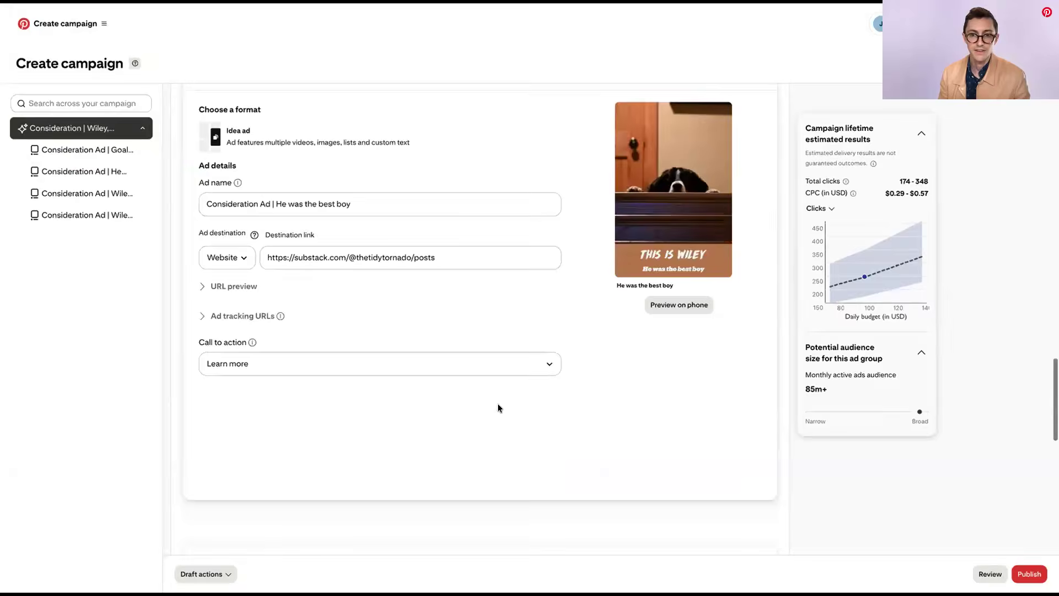
pyautogui.scroll(-3, 497, 409)
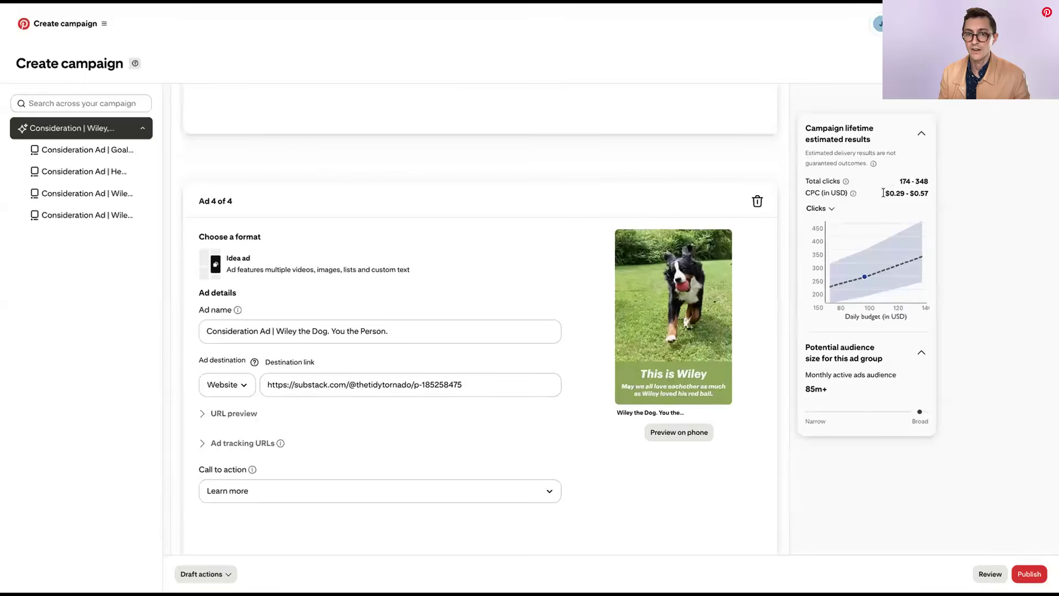
pyautogui.moveTo(890, 193); pyautogui.dragTo(929, 193)
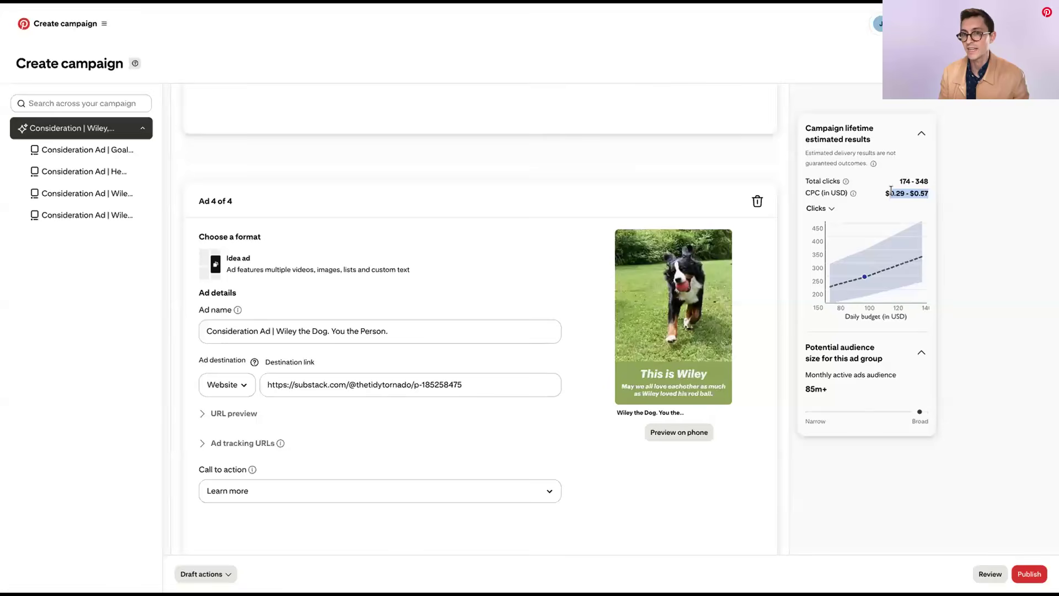
pyautogui.click(922, 191)
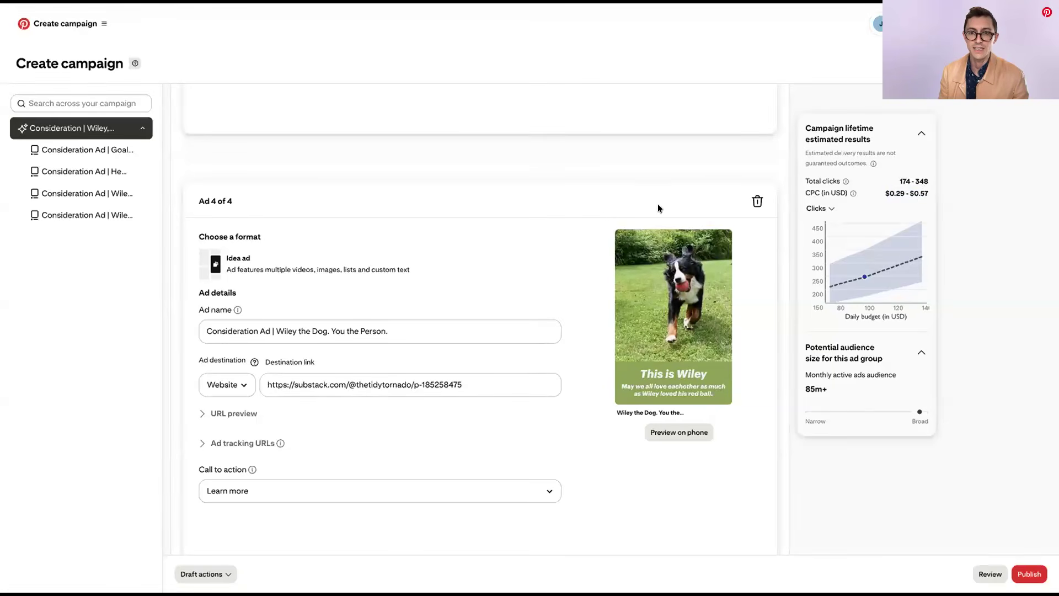
# Review the whole campaign setup, including the objective, names, schedule, goal metric, promotions, targeting and ads
pyautogui.scroll(10, 657, 204)
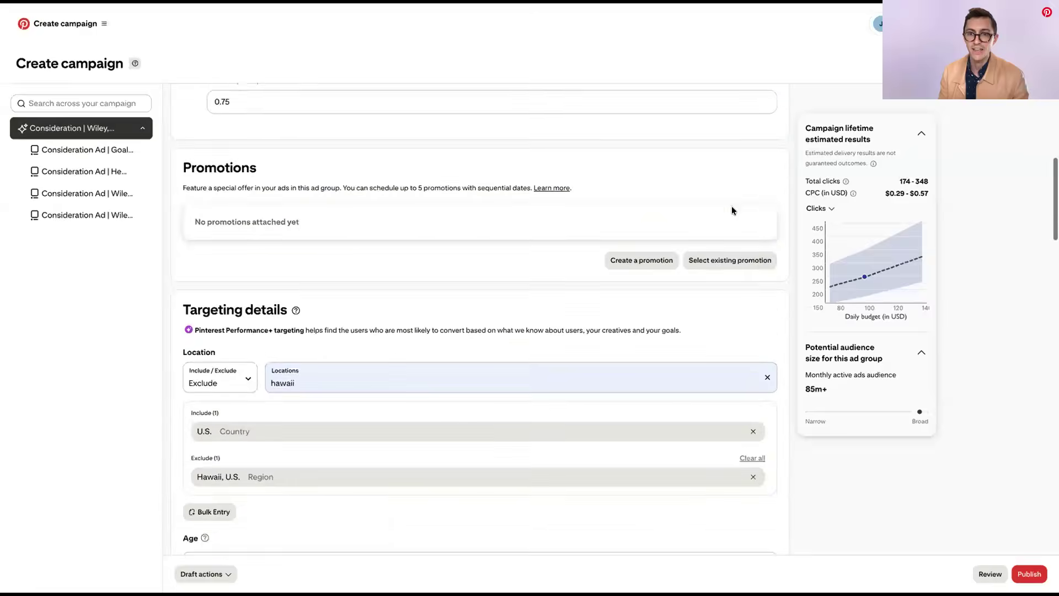
pyautogui.scroll(5, 731, 206)
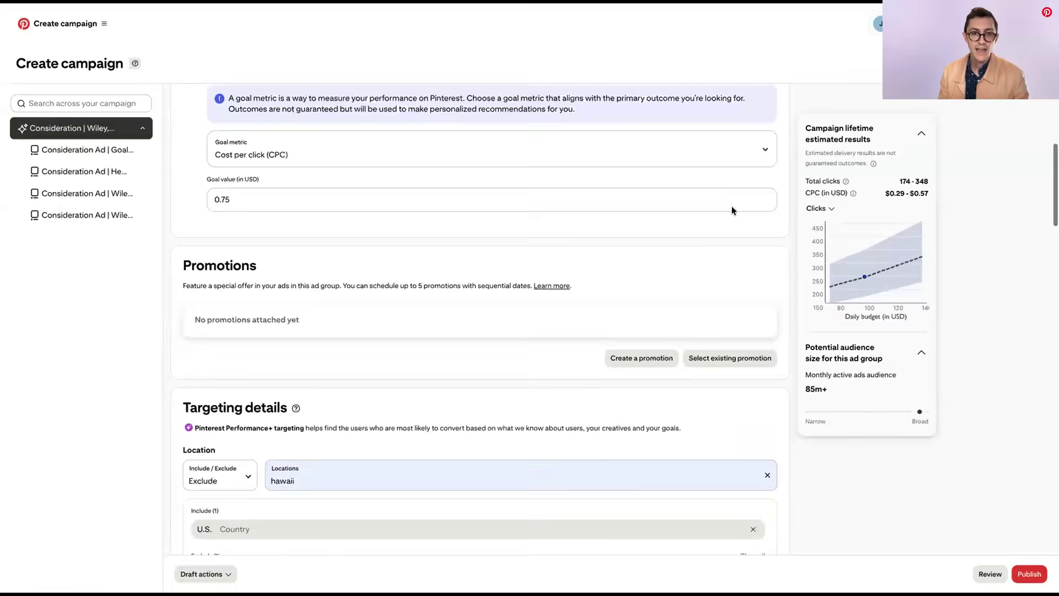
pyautogui.scroll(10, 460, 330)
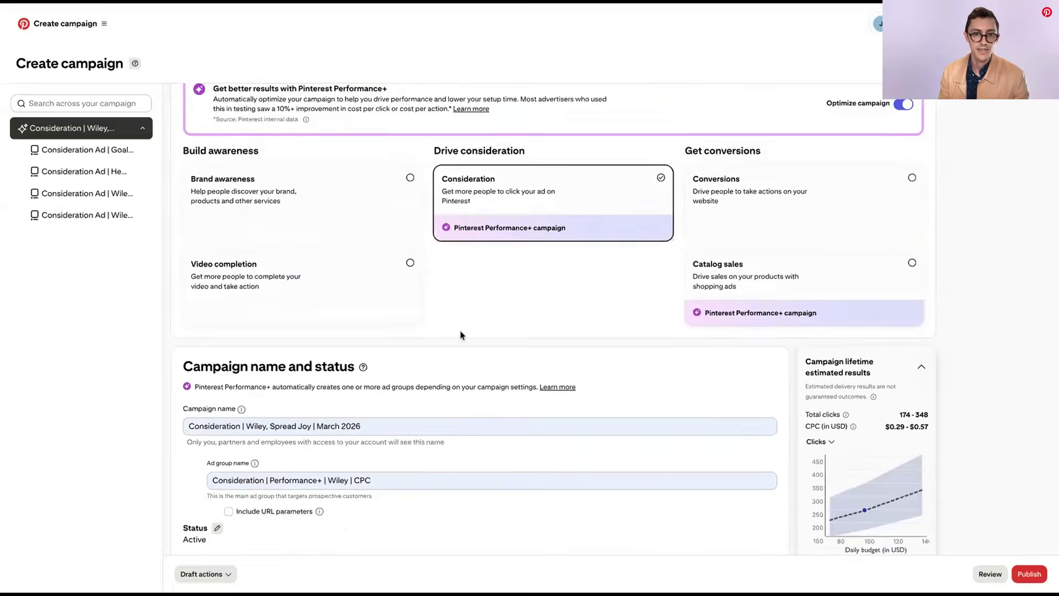
pyautogui.scroll(-8, 460, 330)
pyautogui.scroll(-15, 458, 335)
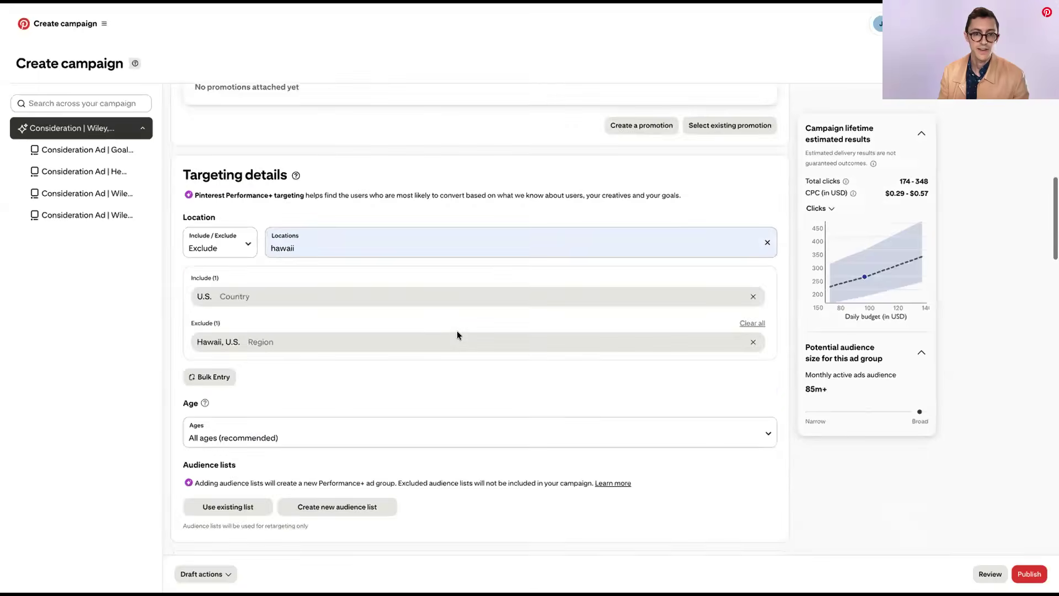
pyautogui.scroll(-14, 456, 335)
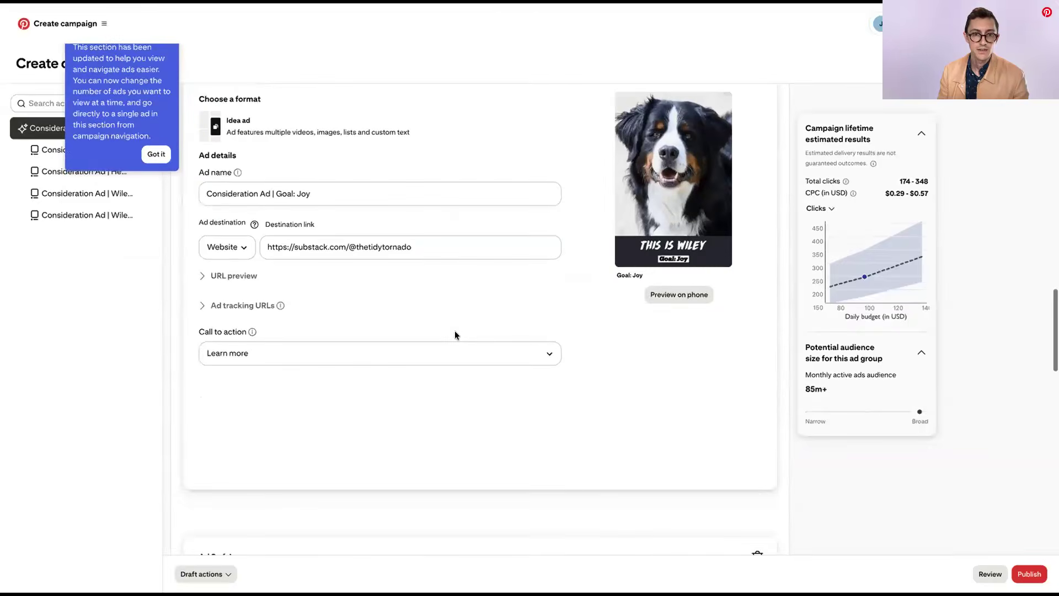
pyautogui.scroll(18, 455, 334)
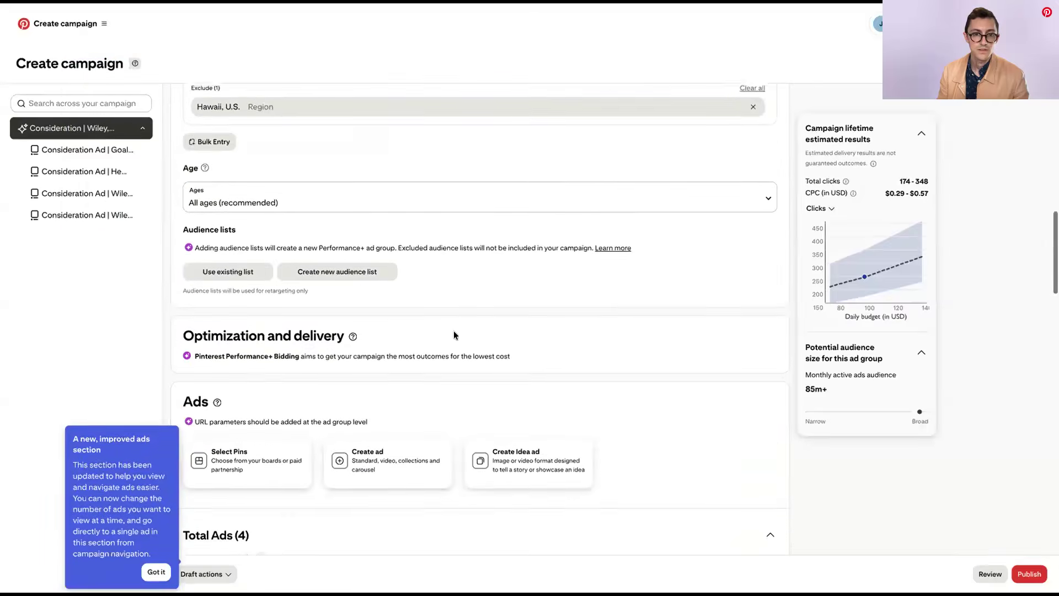
pyautogui.scroll(15, 453, 335)
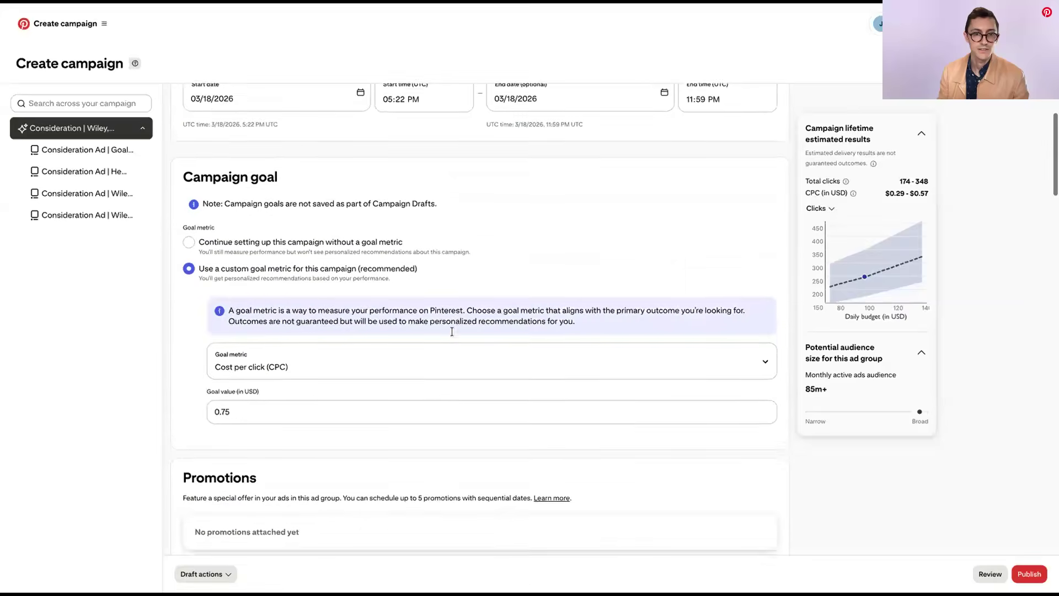
# Try a daily budget amount of 10,000 for the campaign and restore it to 100.00
pyautogui.click(385, 261)
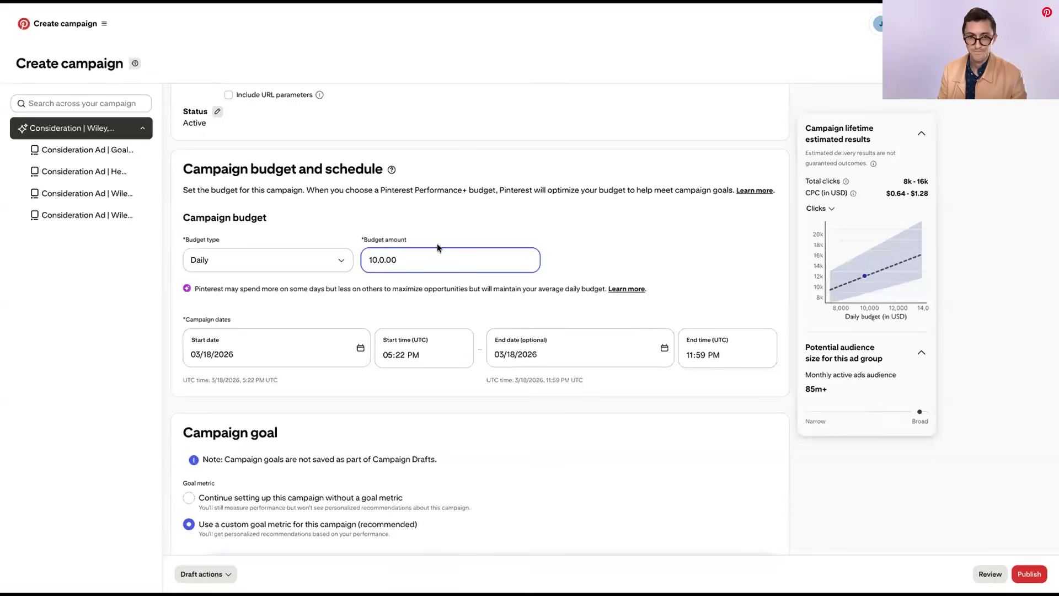
pyautogui.scroll(-20, 442, 251)
pyautogui.scroll(-10, 630, 323)
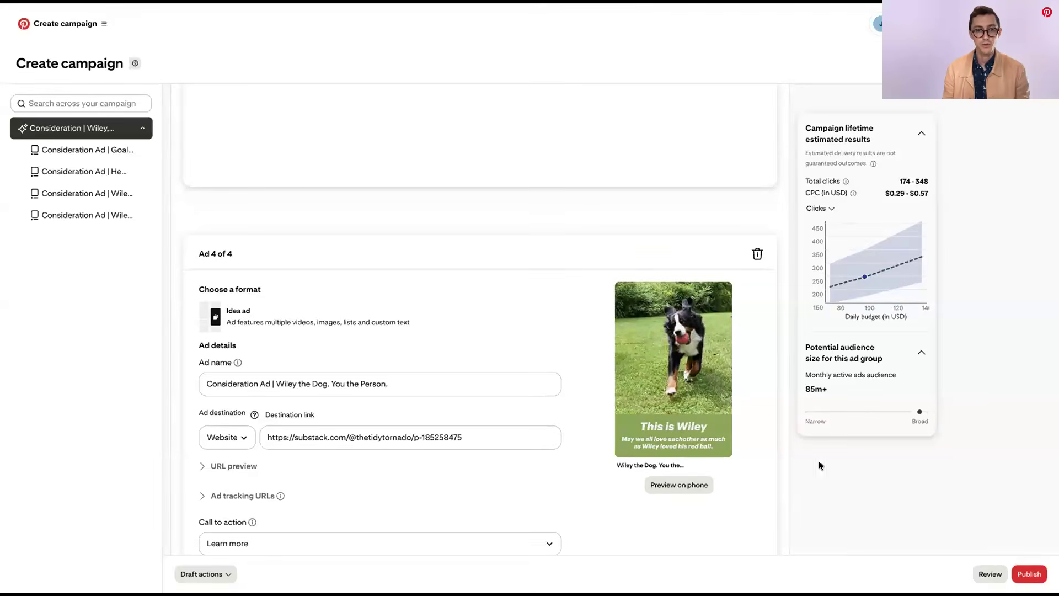
# Turn off Pinterest Performance+ optimization for the consideration campaign and examine its campaign details, budget, goal and URL tracking settings
pyautogui.scroll(20, 759, 442)
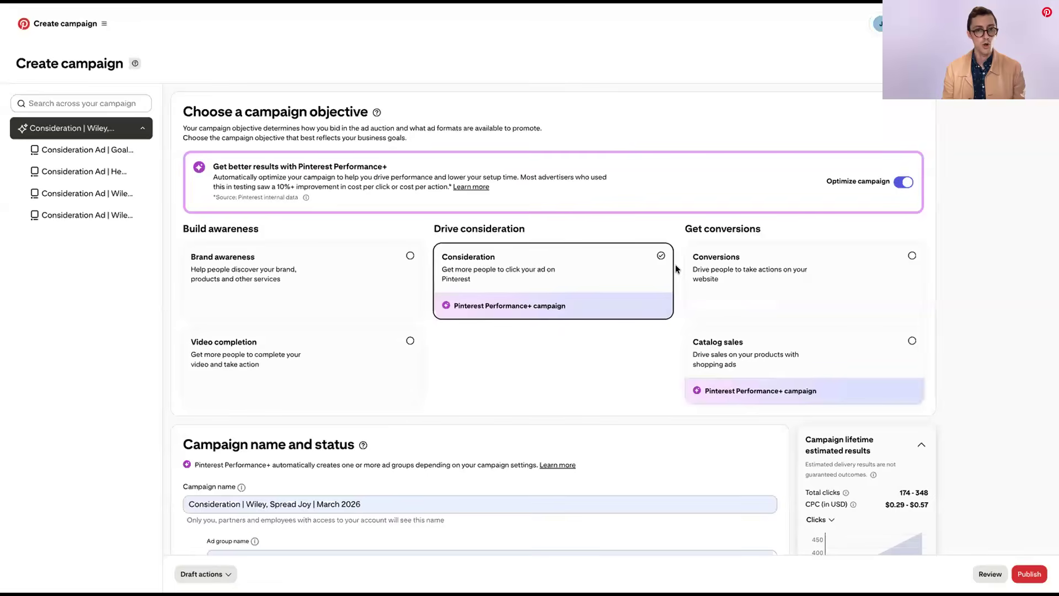
pyautogui.click(899, 182)
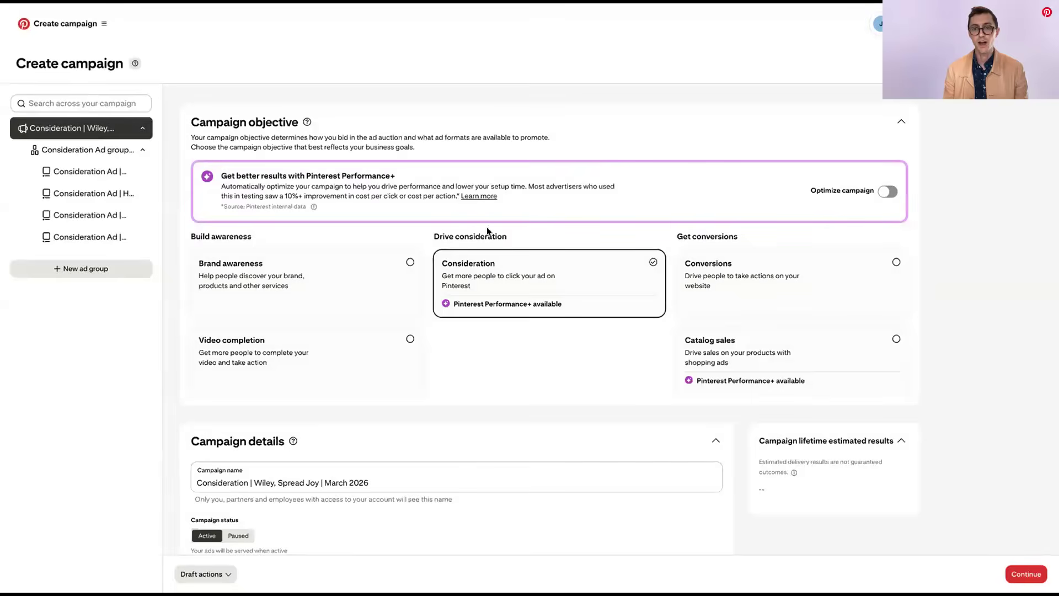
pyautogui.scroll(-8, 449, 227)
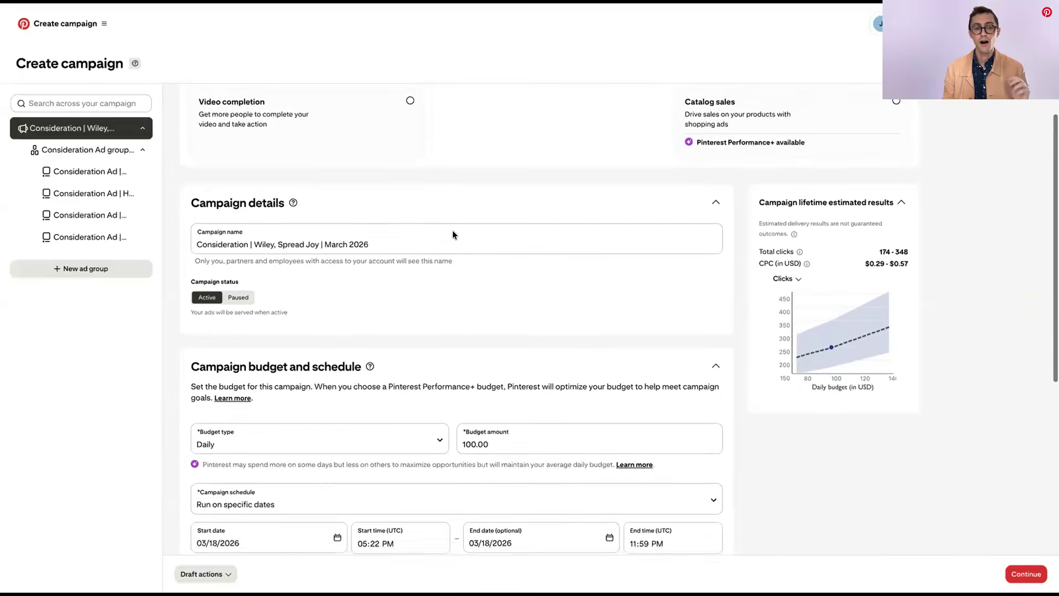
pyautogui.scroll(-5, 448, 236)
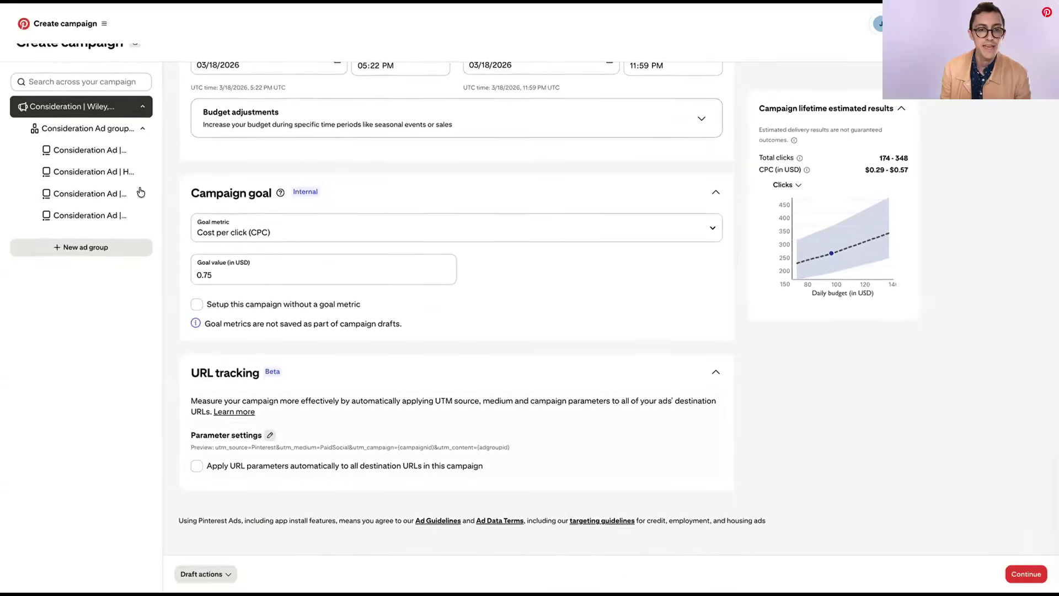
# Examine the ad group's promotions, targeting details, interest or keyword suggestions, optimization and delivery, and ads
pyautogui.click(74, 150)
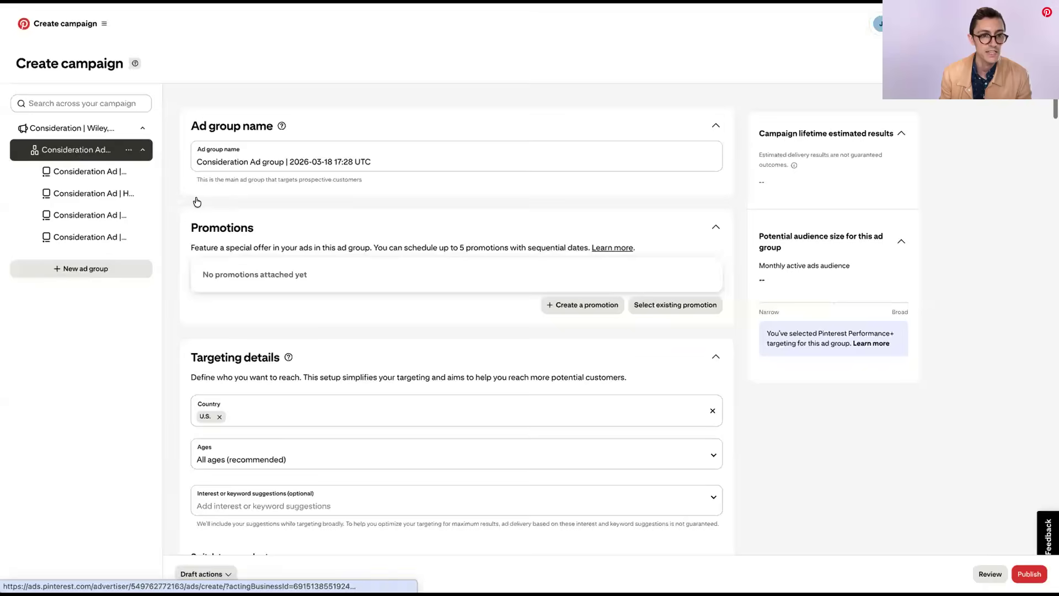
pyautogui.scroll(-15, 222, 204)
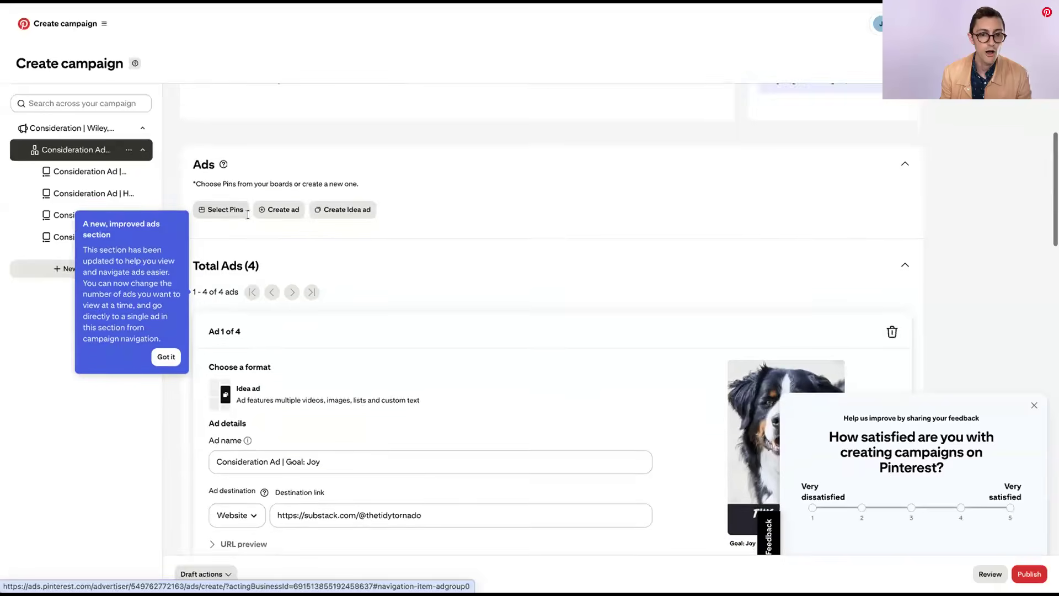
pyautogui.click(54, 168)
pyautogui.scroll(15, 261, 169)
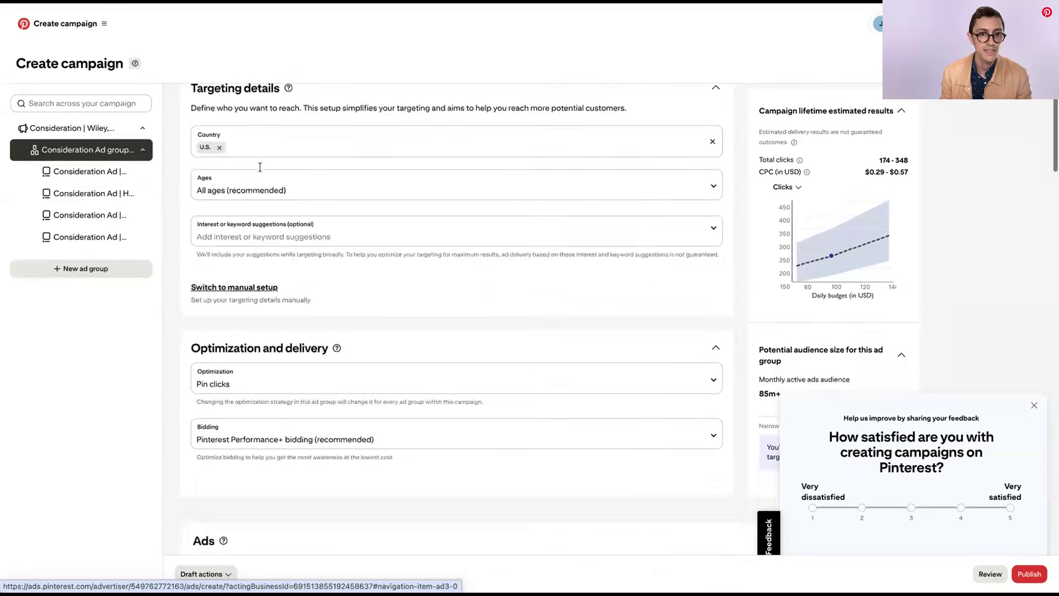
pyautogui.scroll(-3, 283, 347)
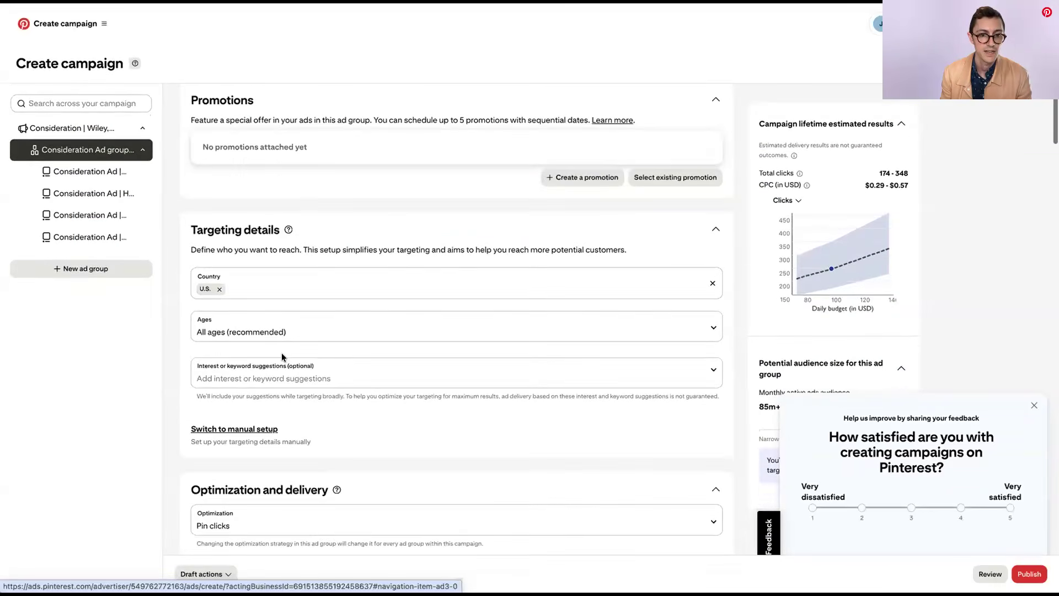
pyautogui.click(253, 376)
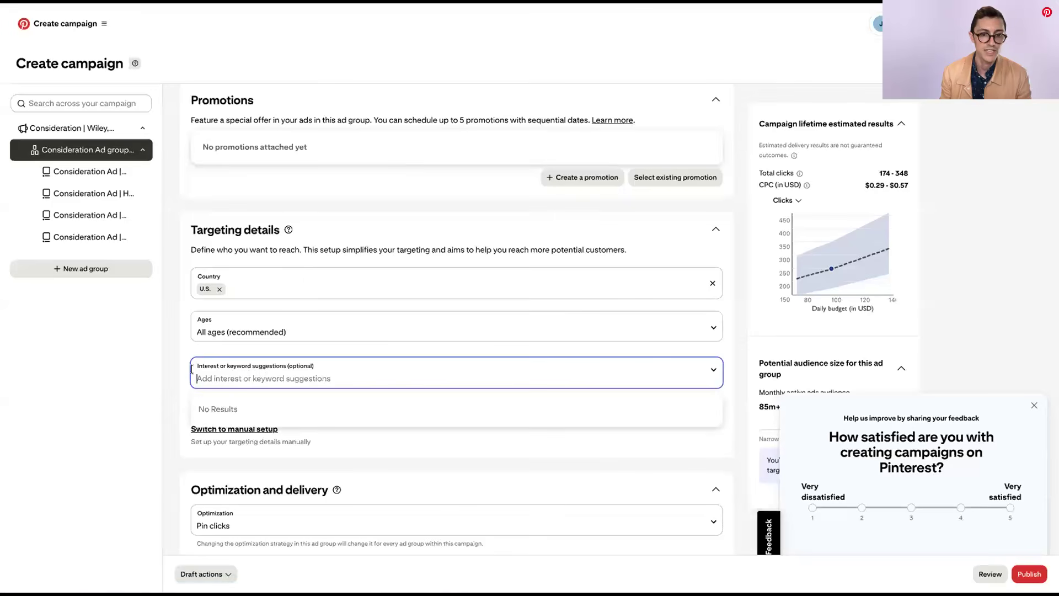
pyautogui.click(189, 348)
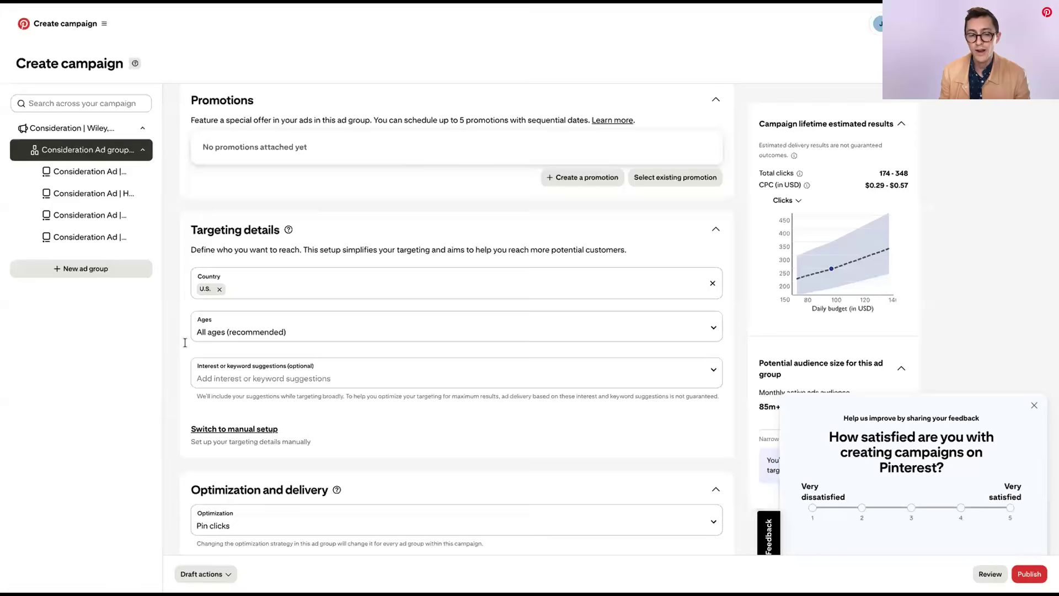
# Return to the campaign-level settings and turn Pinterest Performance+ optimization back on
pyautogui.scroll(3, 457, 363)
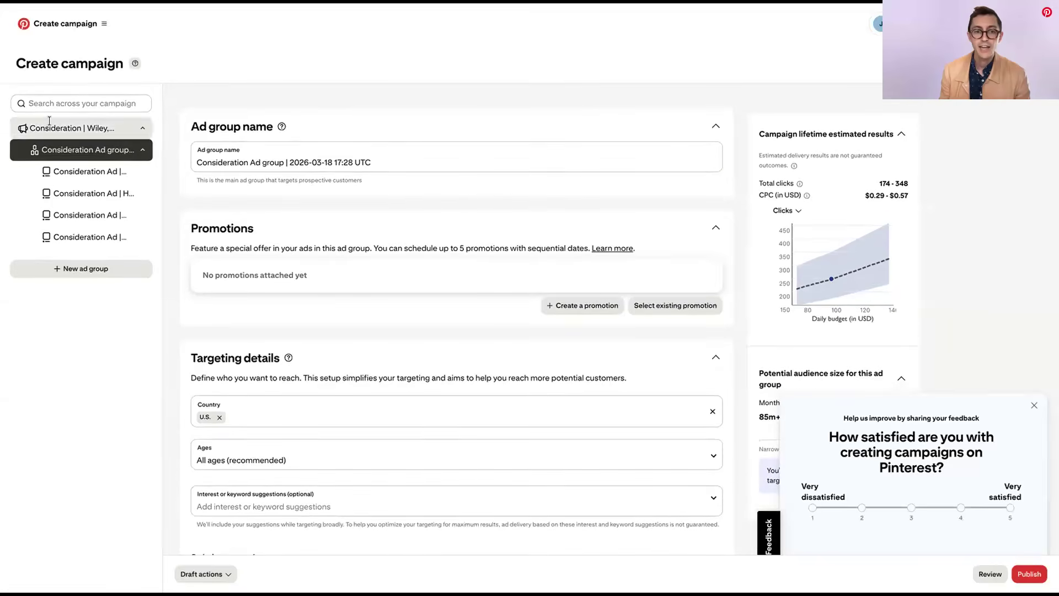
pyautogui.click(142, 131)
pyautogui.click(888, 191)
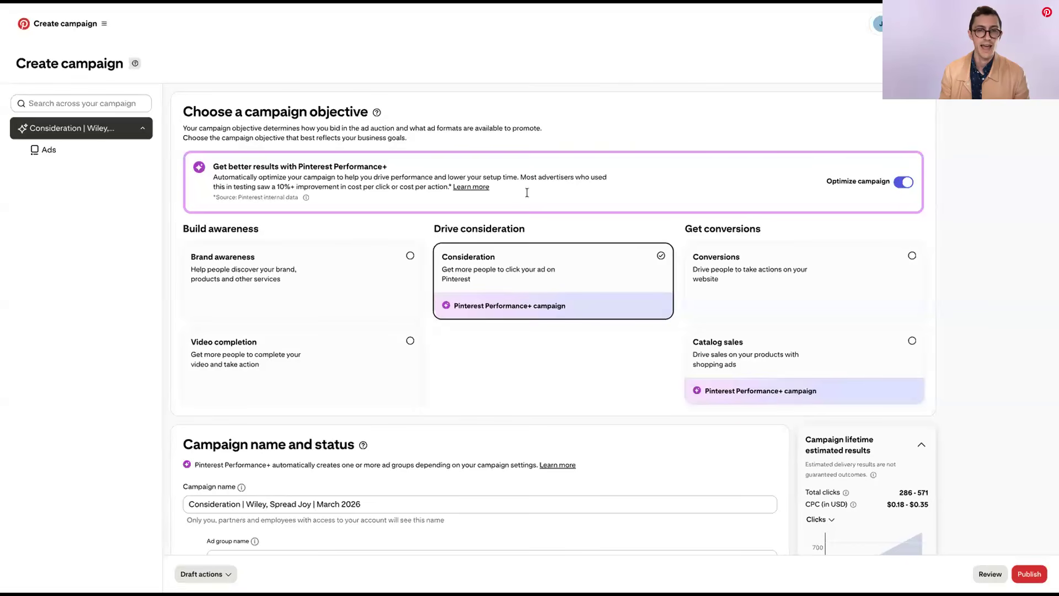
# Open Ad reporting and examine its date range, preset filter set and search filter options
pyautogui.click(96, 21)
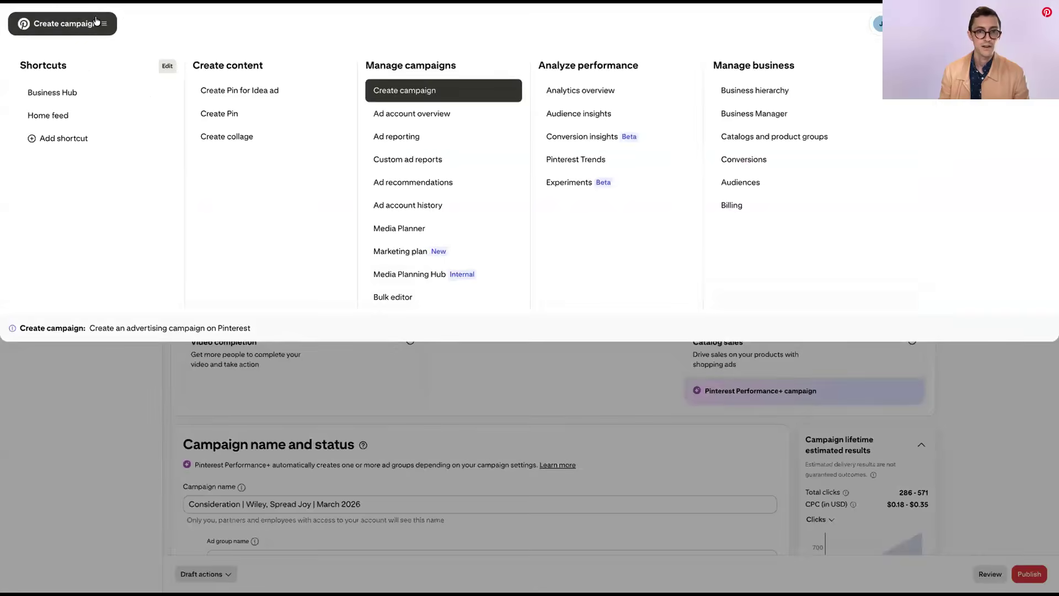
pyautogui.click(409, 138)
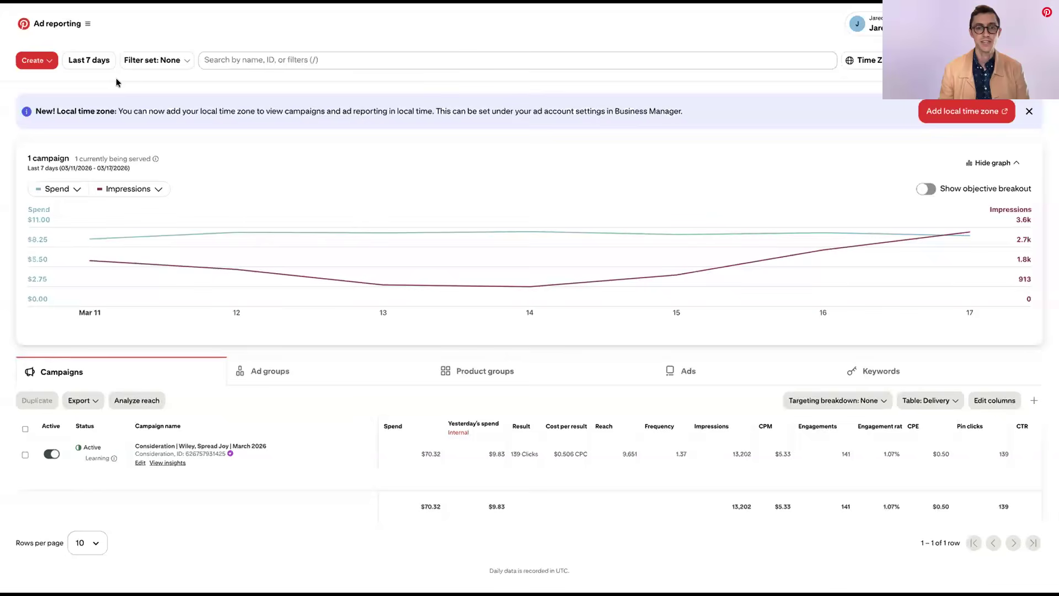
pyautogui.moveTo(214, 247)
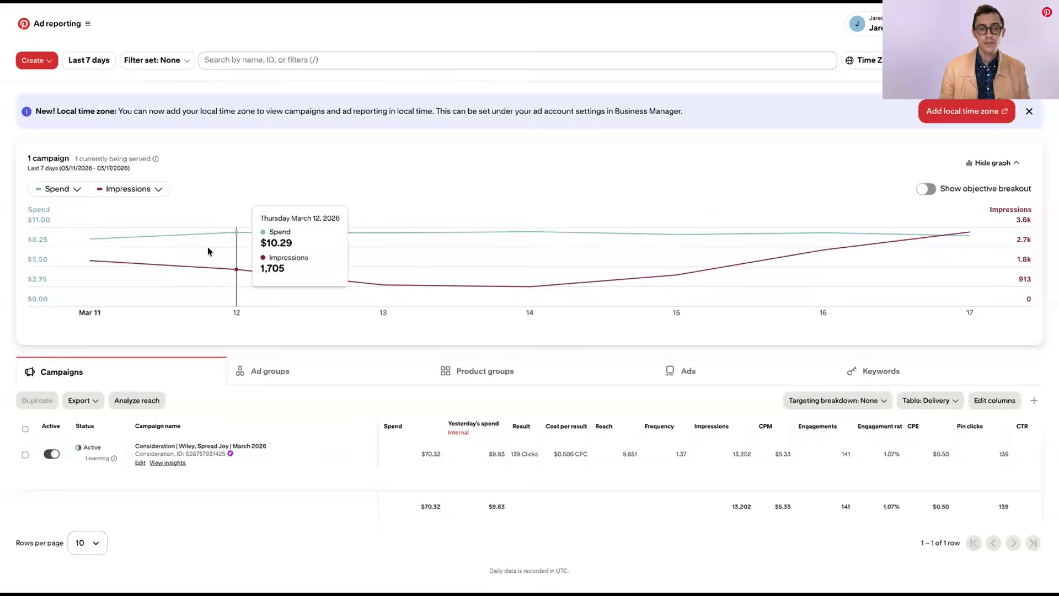
pyautogui.click(85, 63)
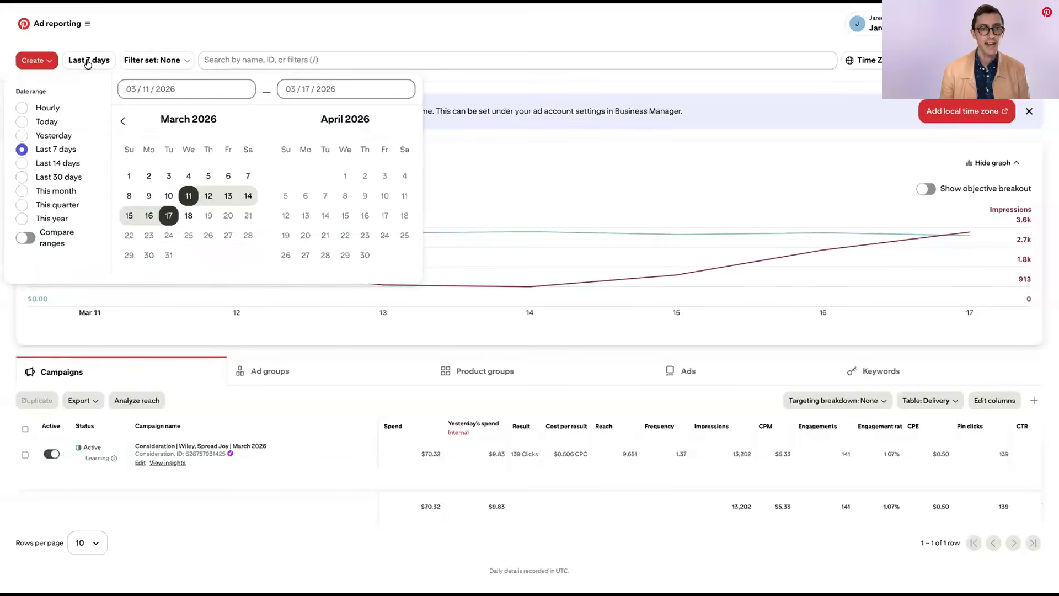
pyautogui.click(150, 61)
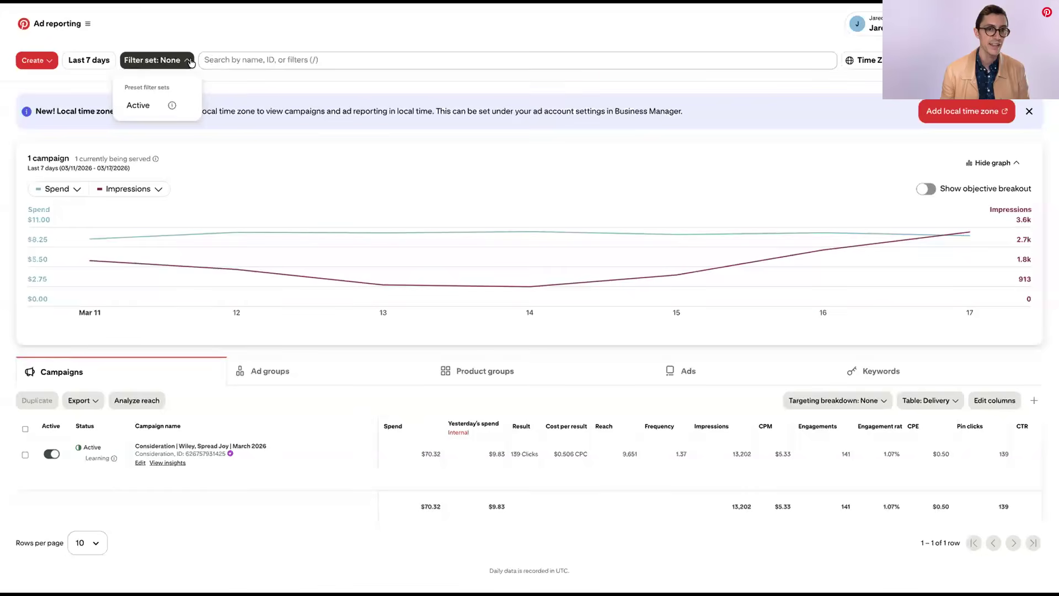
pyautogui.click(214, 59)
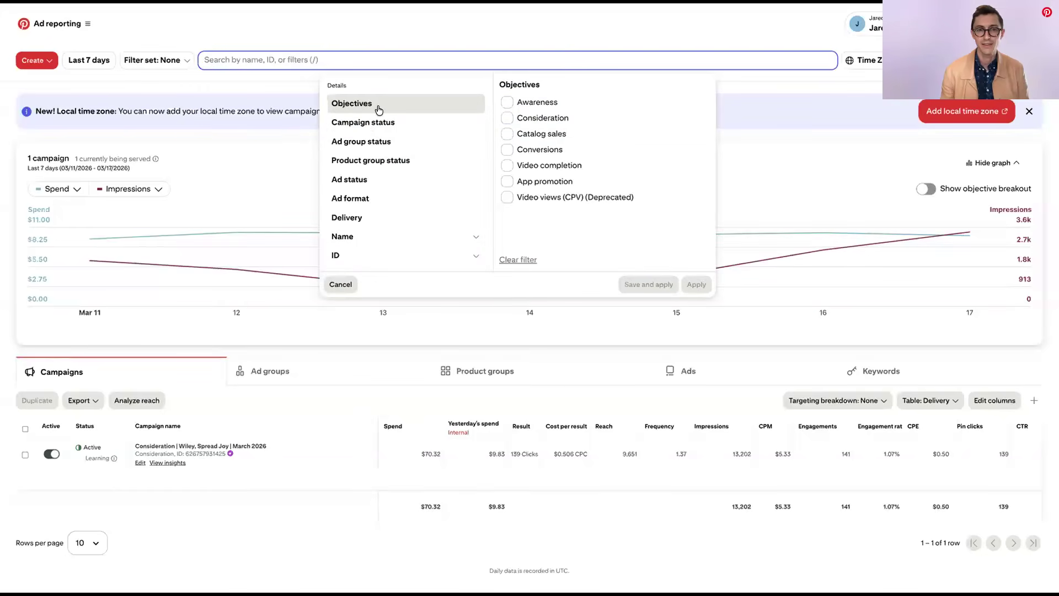
pyautogui.click(283, 74)
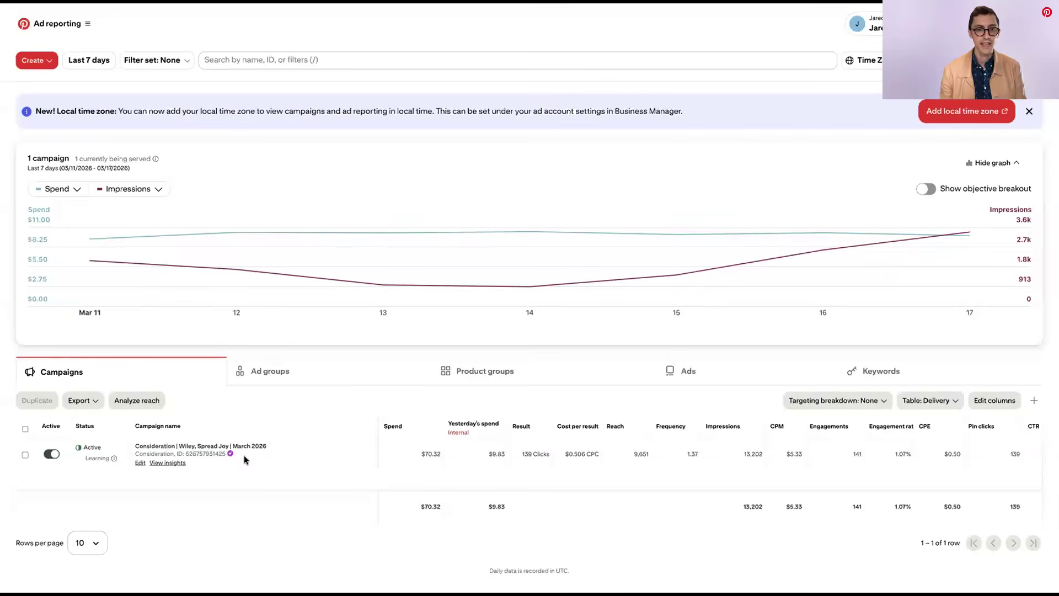
# Compare spend with CPM and CTR in the reporting graph, and return the second metric to Impressions
pyautogui.moveTo(312, 246)
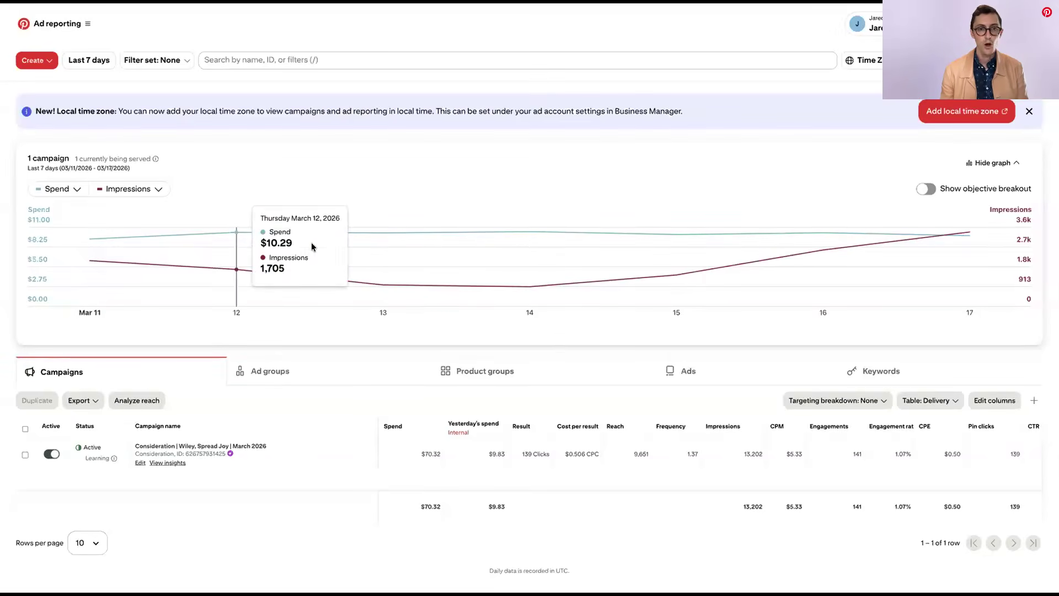
pyautogui.click(146, 191)
pyautogui.click(140, 247)
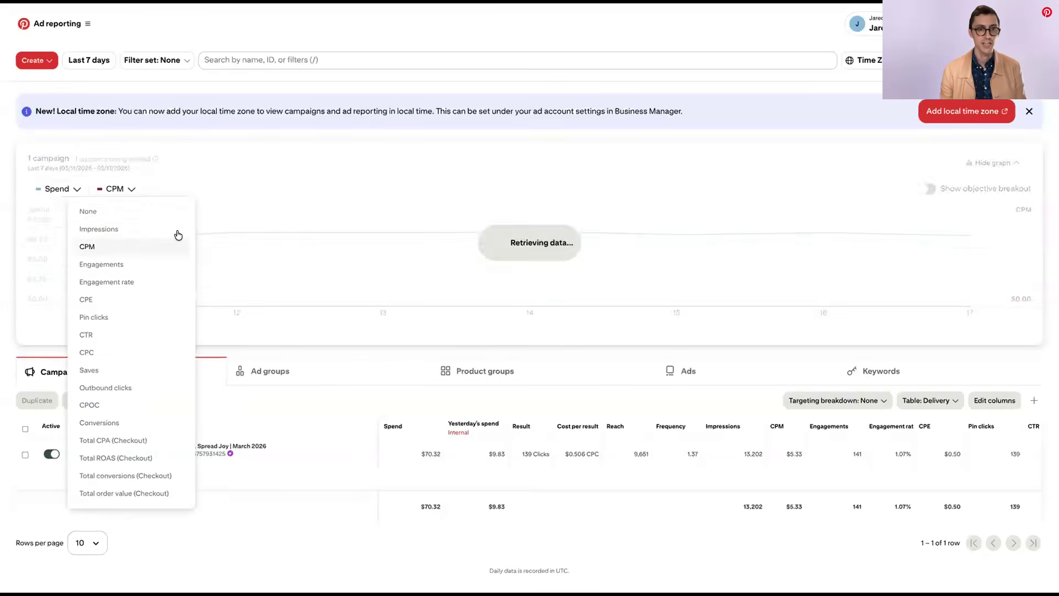
pyautogui.click(104, 336)
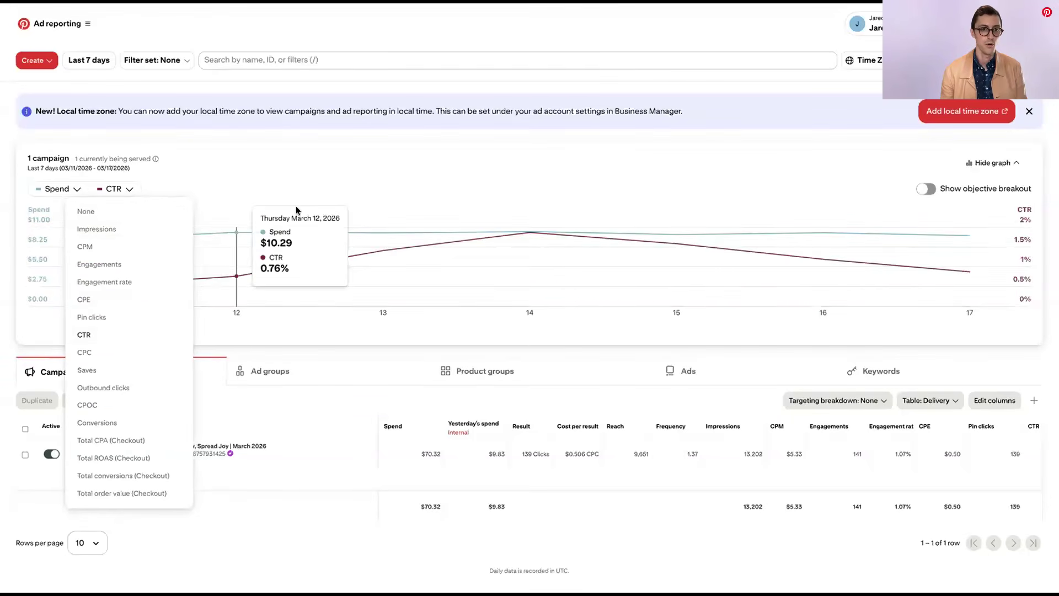
pyautogui.click(137, 230)
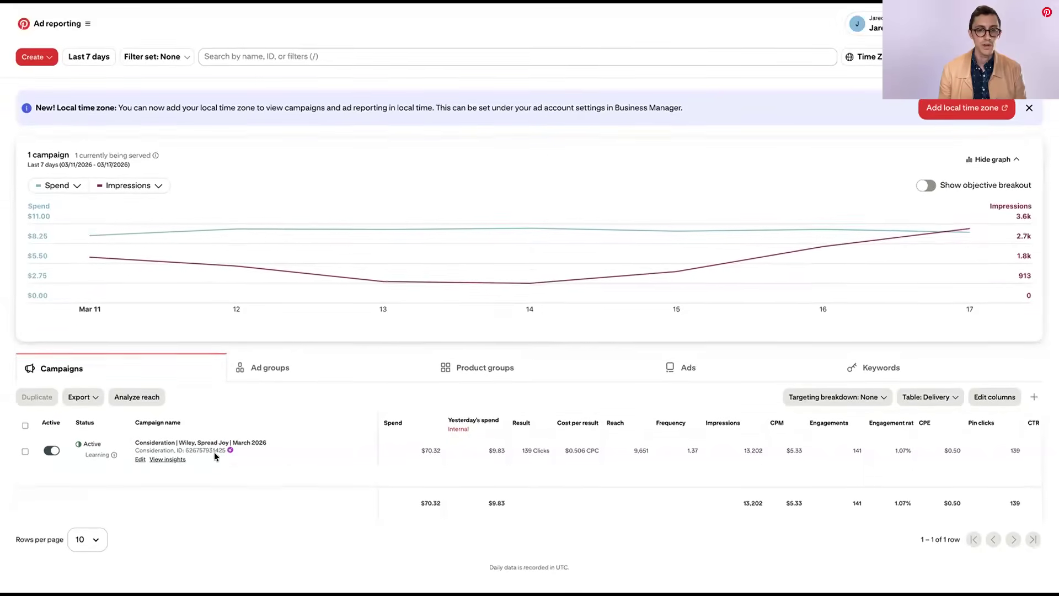
# Examine the campaign's delivery metrics across the table columns, and switch the table to the Conversions preset
pyautogui.moveTo(594, 426)
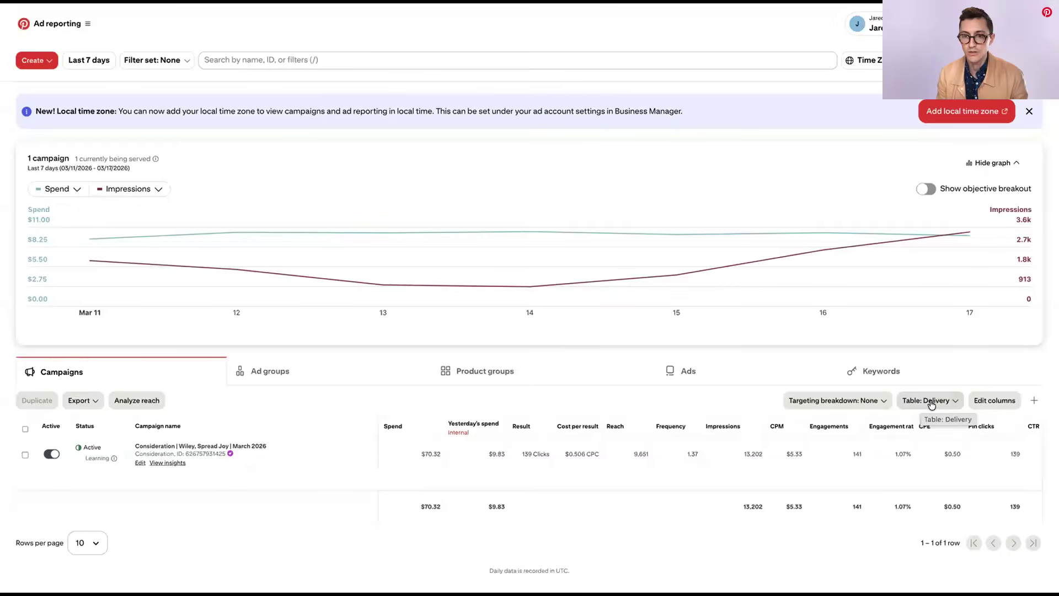
pyautogui.hscroll(8, 783, 442)
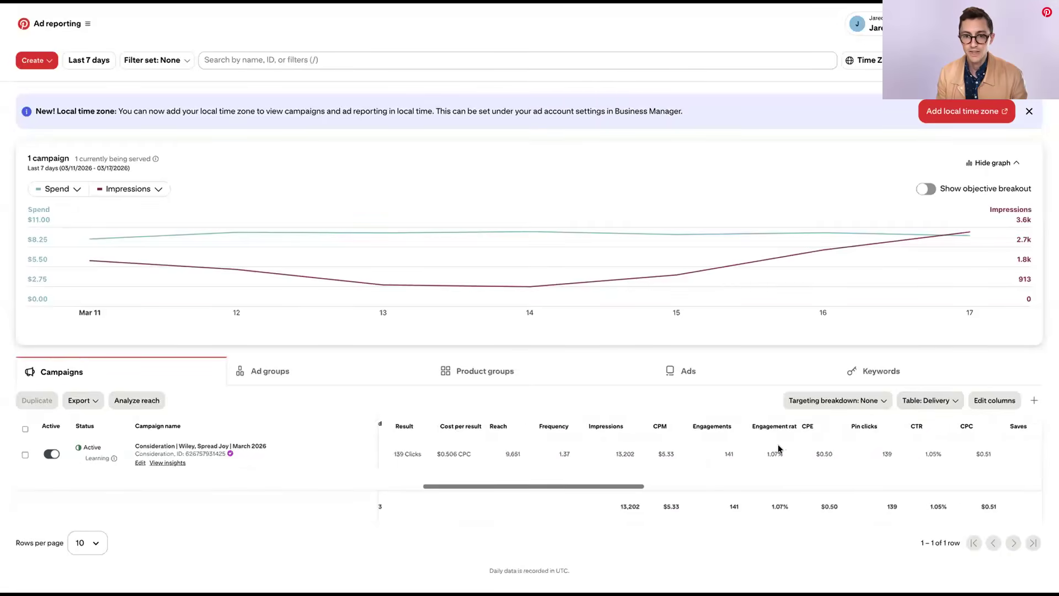
pyautogui.hscroll(-8, 782, 449)
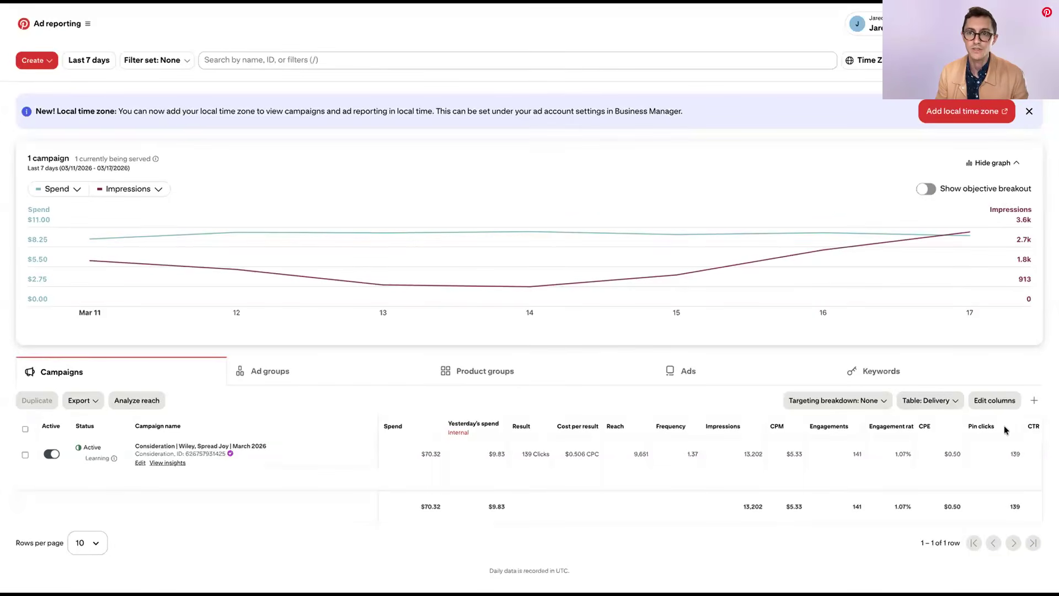
pyautogui.click(927, 400)
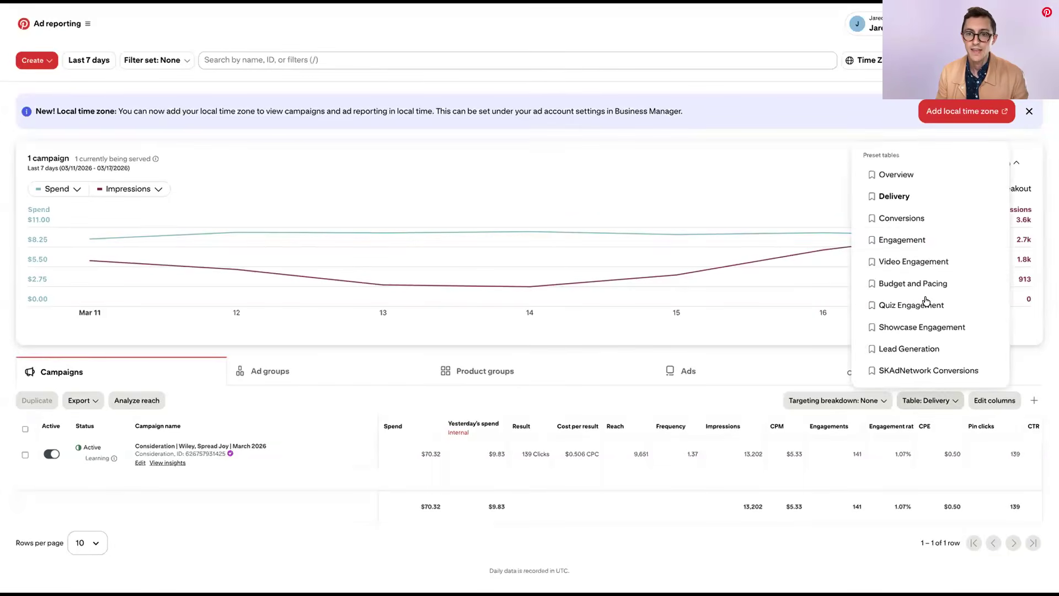
pyautogui.click(908, 219)
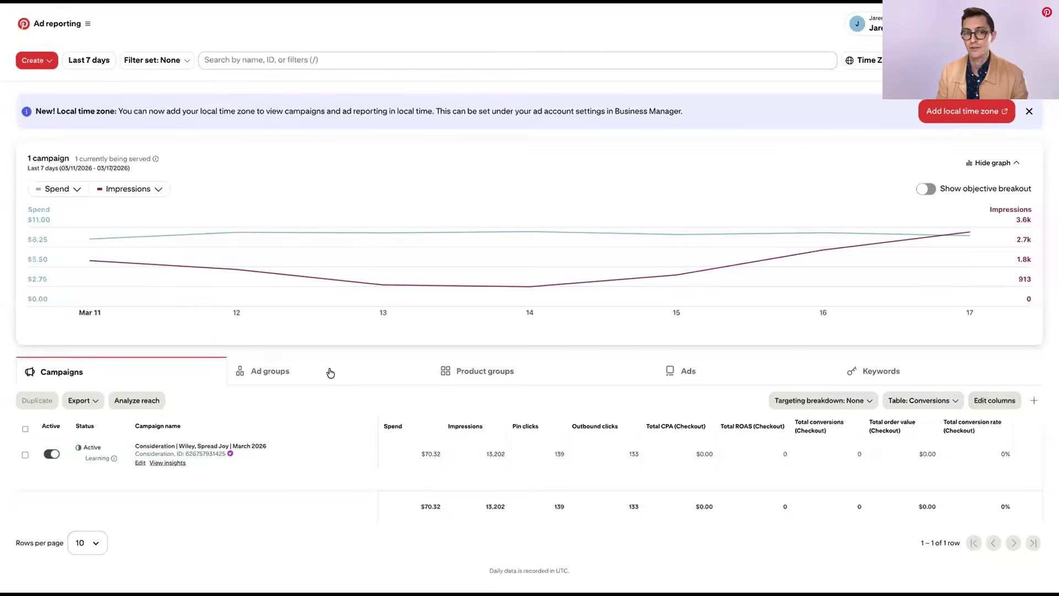
# Examine the results at ad group and ad level, including the Pin previews of the individual ads
pyautogui.click(329, 371)
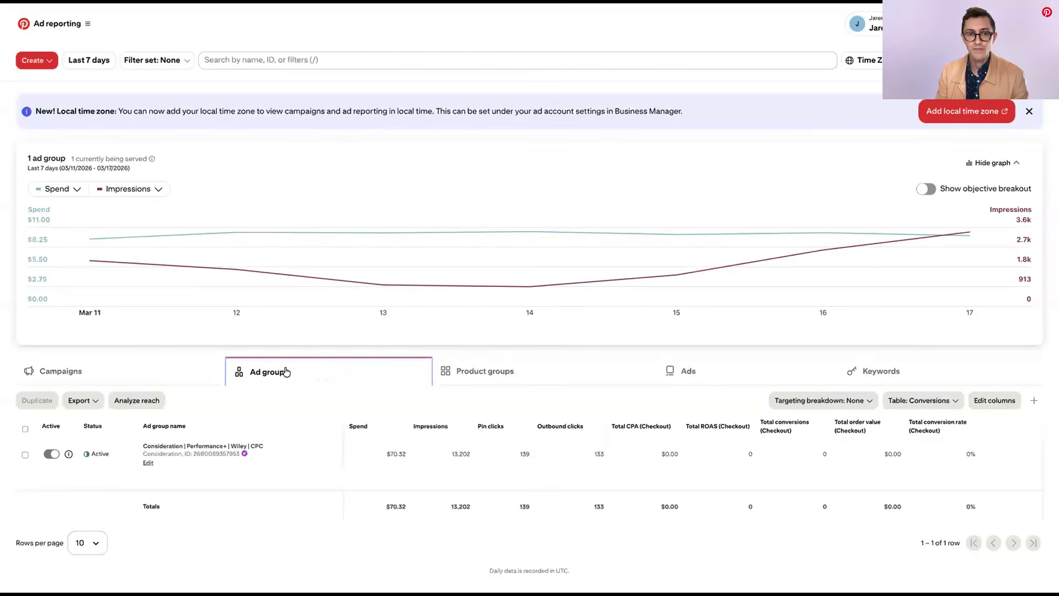
pyautogui.click(694, 363)
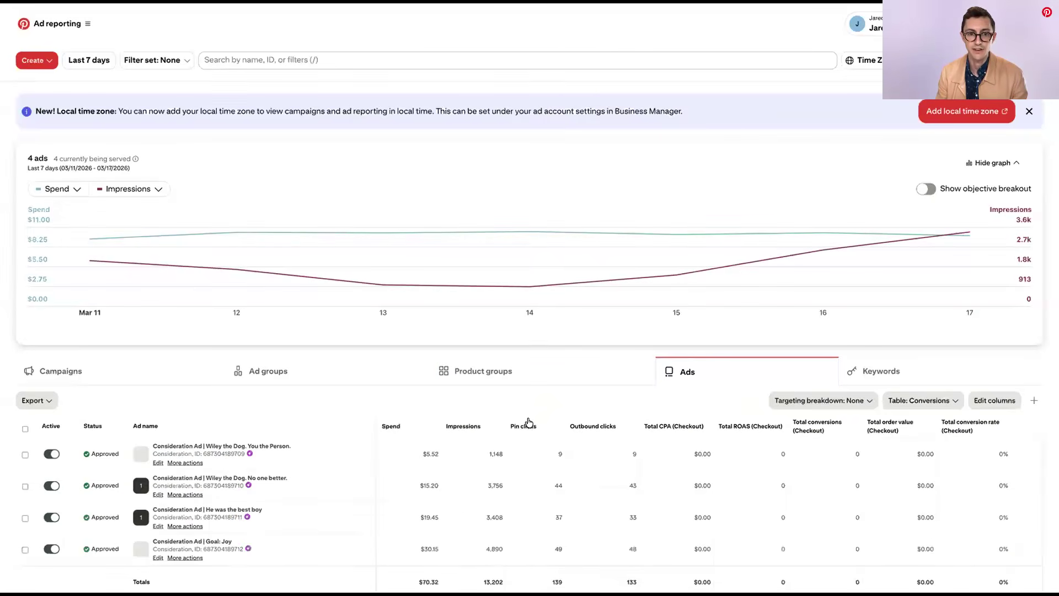
pyautogui.scroll(-1, 530, 405)
pyautogui.scroll(-2, 529, 404)
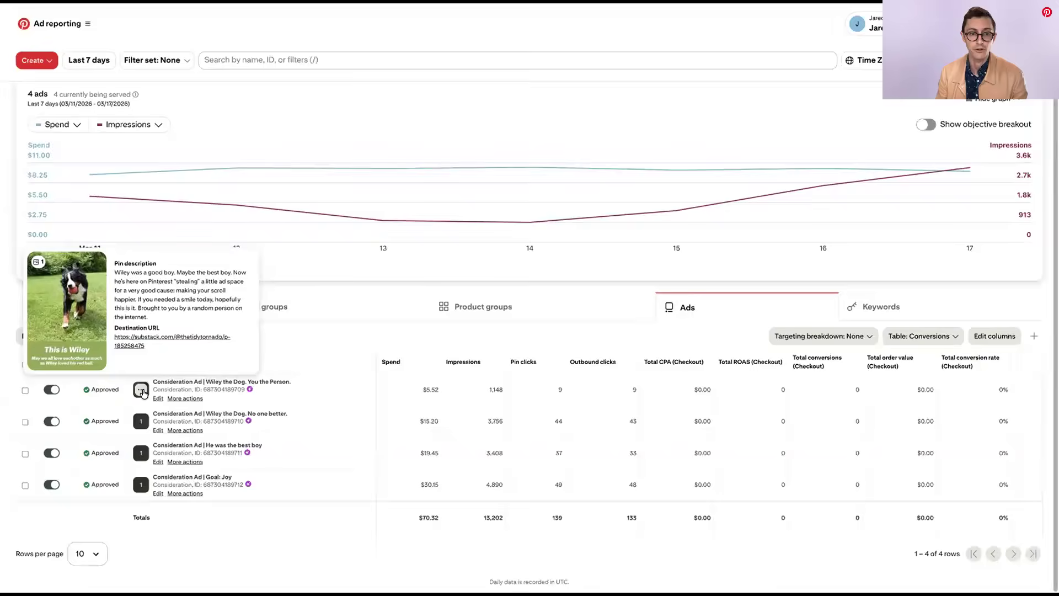
pyautogui.moveTo(142, 426)
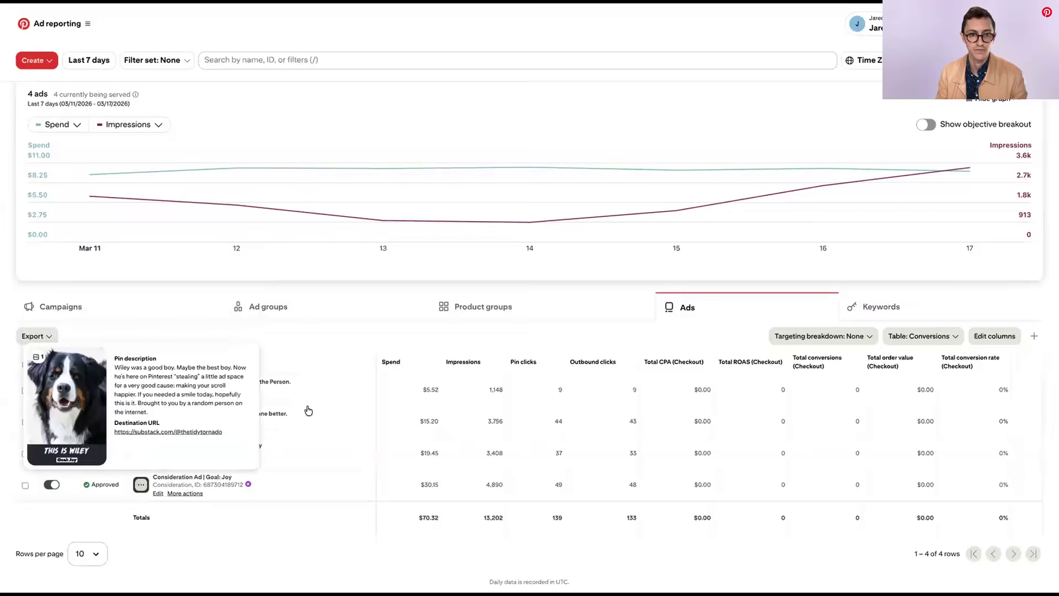
# Open the Analytics overview, filter the content type to Organic, and return it to All
pyautogui.click(86, 25)
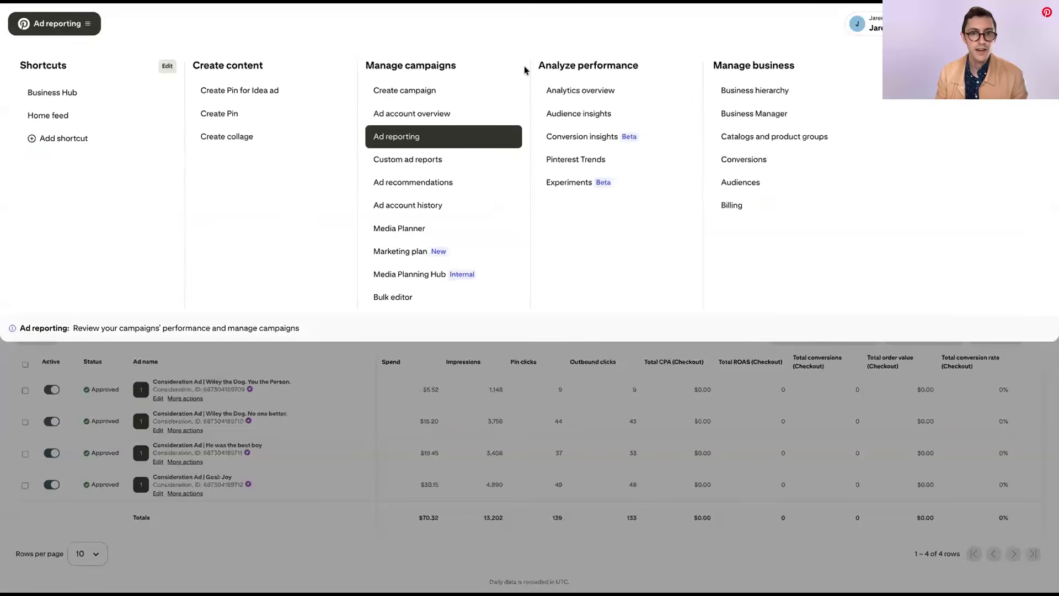
pyautogui.click(574, 92)
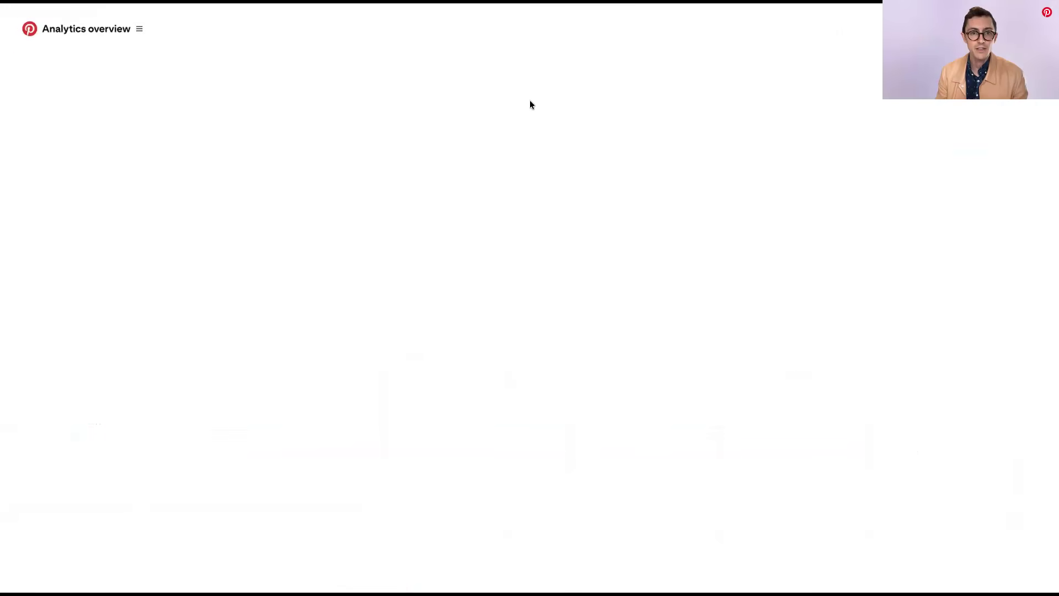
pyautogui.click(333, 188)
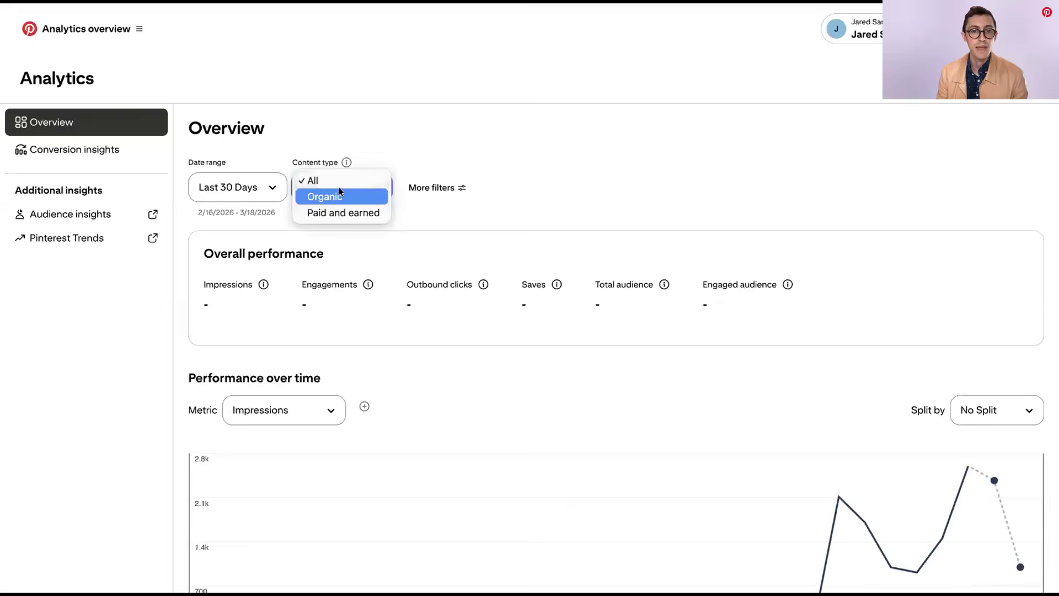
pyautogui.click(341, 197)
pyautogui.click(340, 187)
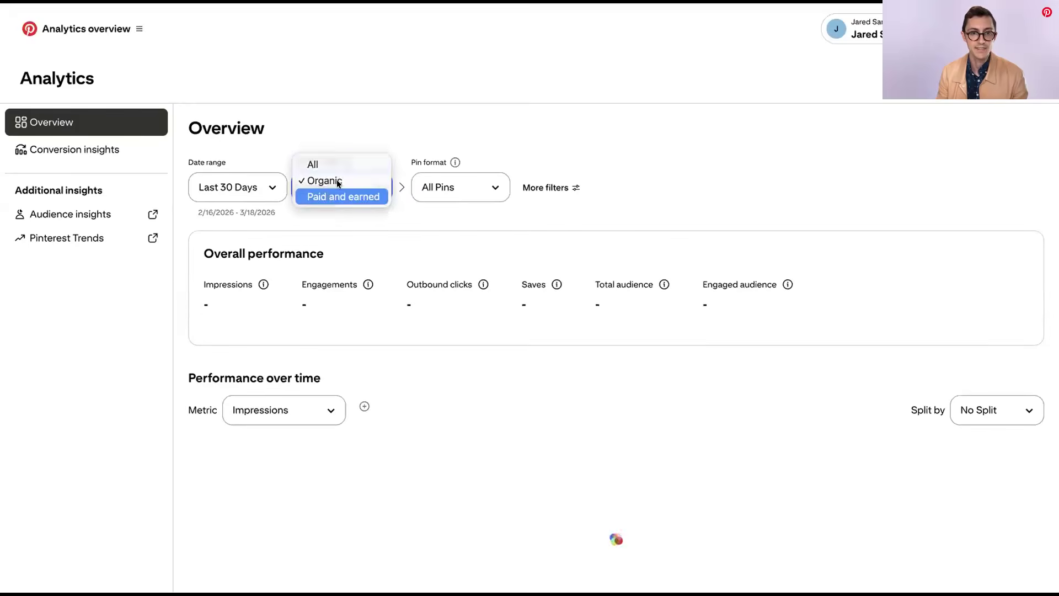
pyautogui.click(317, 164)
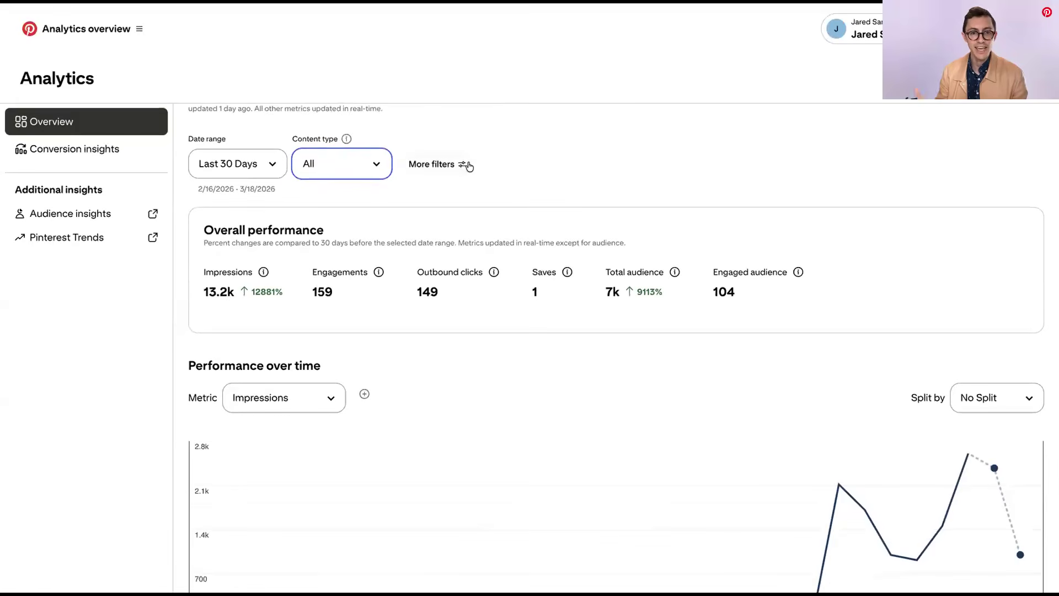
# Examine the account's overall performance metrics and the graph of impressions over time
pyautogui.scroll(-5, 514, 160)
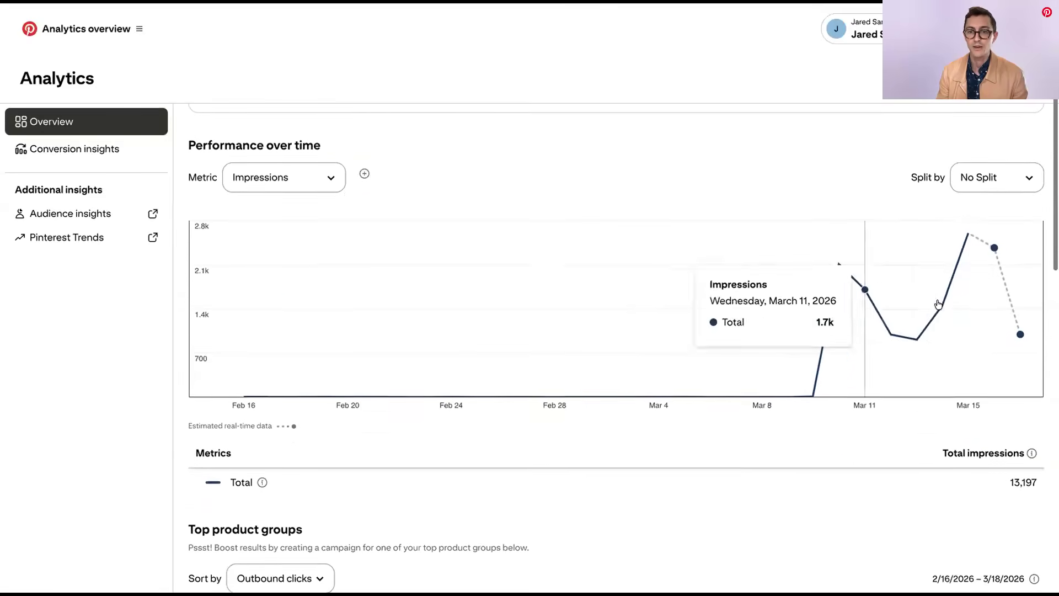
pyautogui.scroll(4, 447, 239)
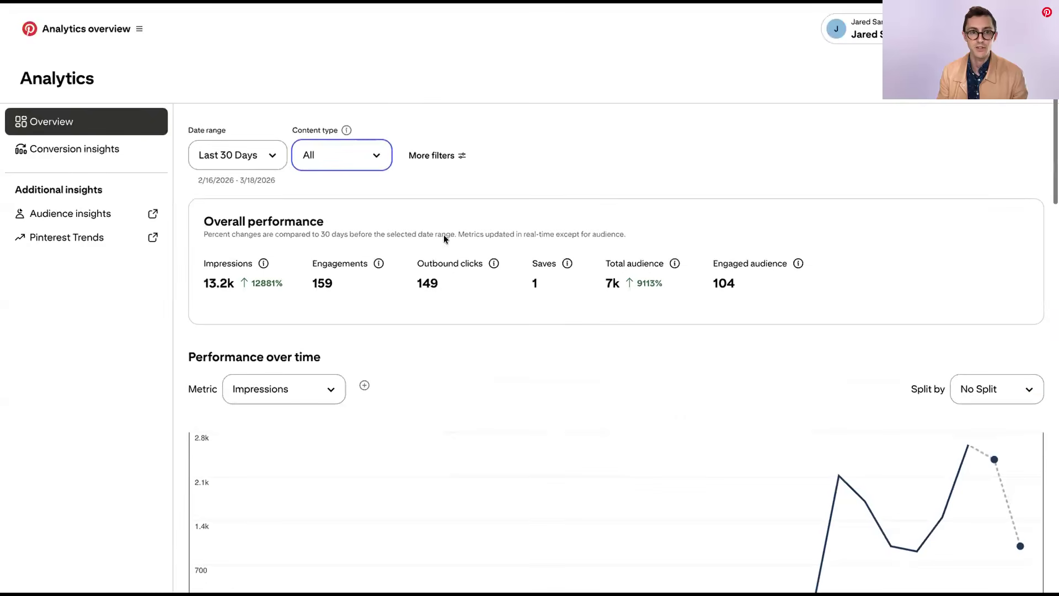
pyautogui.scroll(-3, 441, 234)
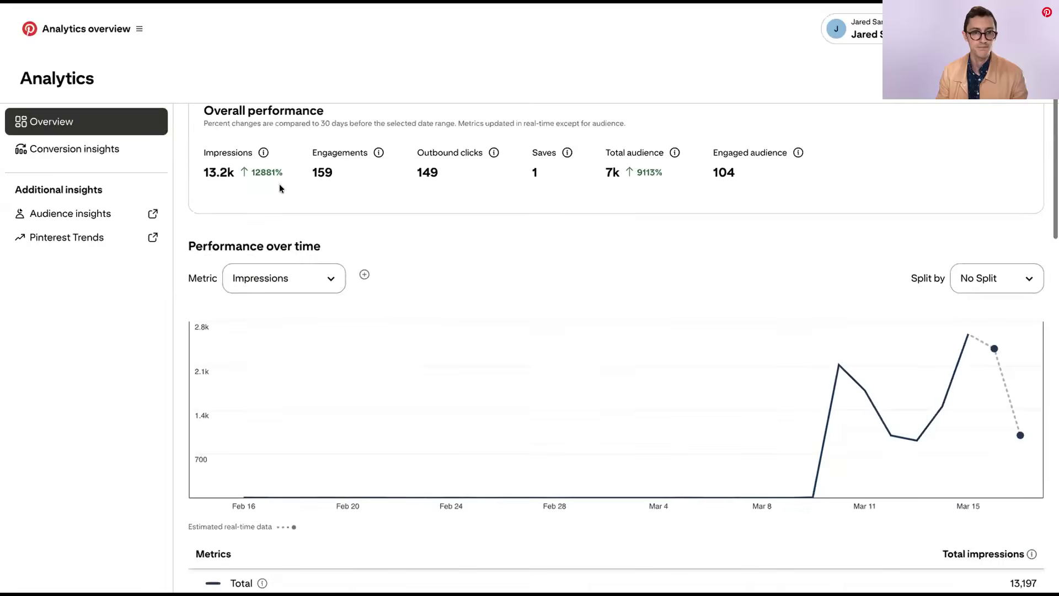
pyautogui.scroll(2, 280, 184)
pyautogui.scroll(2, 88, 147)
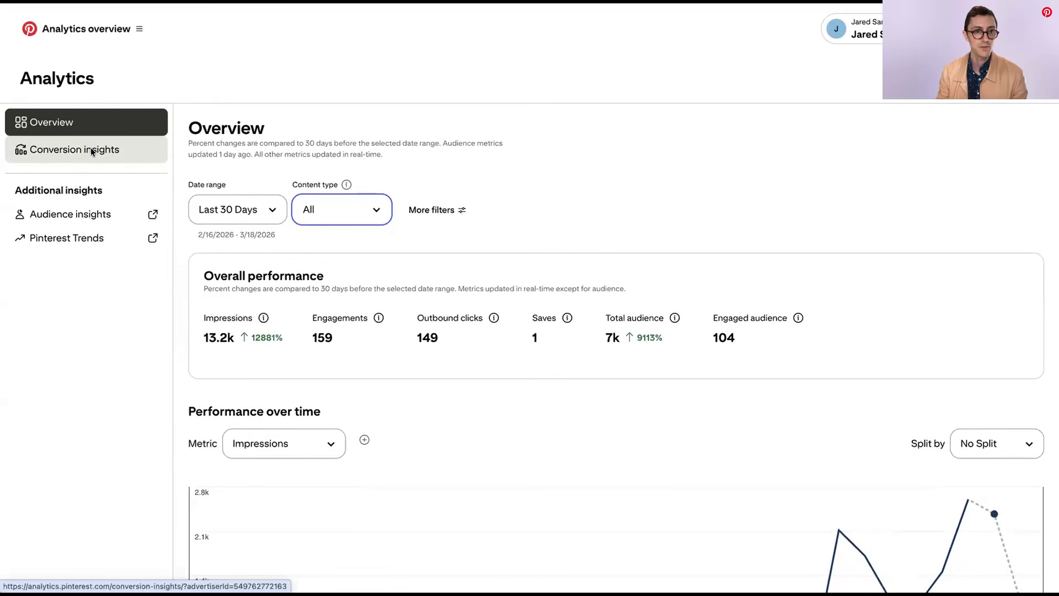
# Open Pinterest Trends and examine the trends in the spotlight for all interests
pyautogui.click(138, 30)
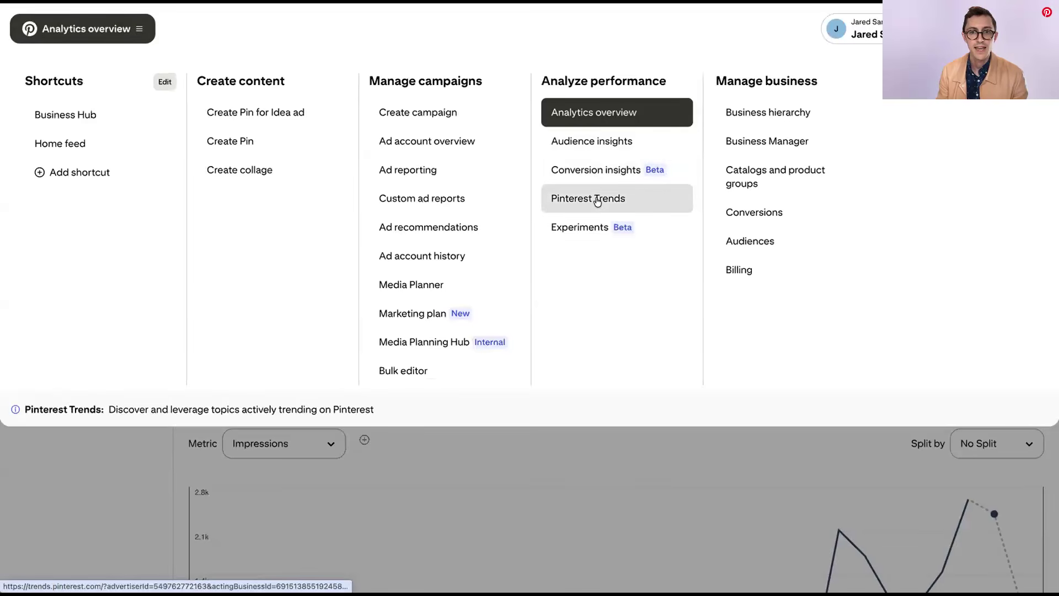
pyautogui.click(596, 200)
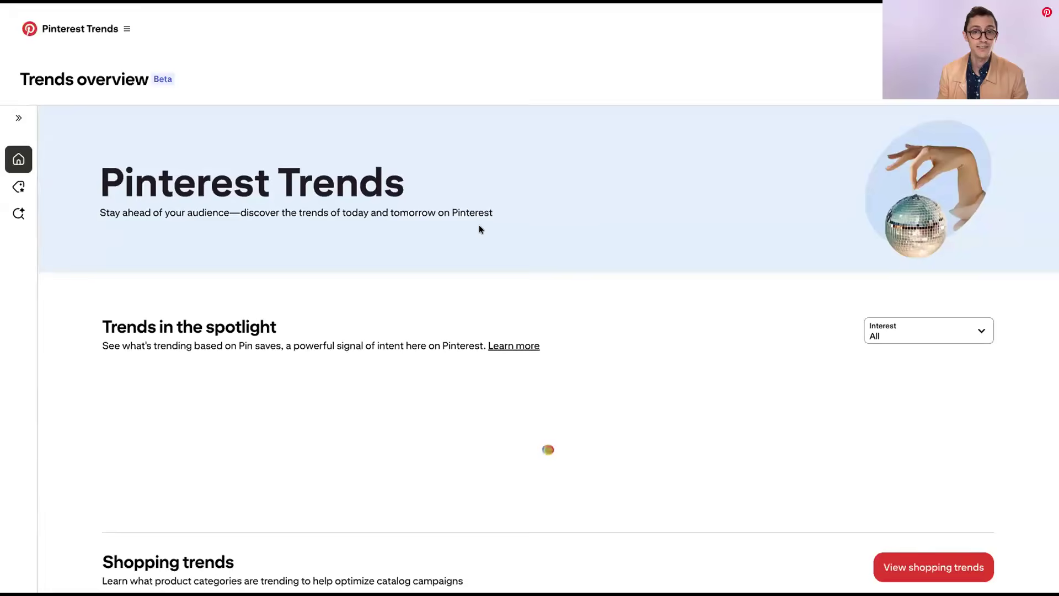
pyautogui.scroll(-3, 479, 230)
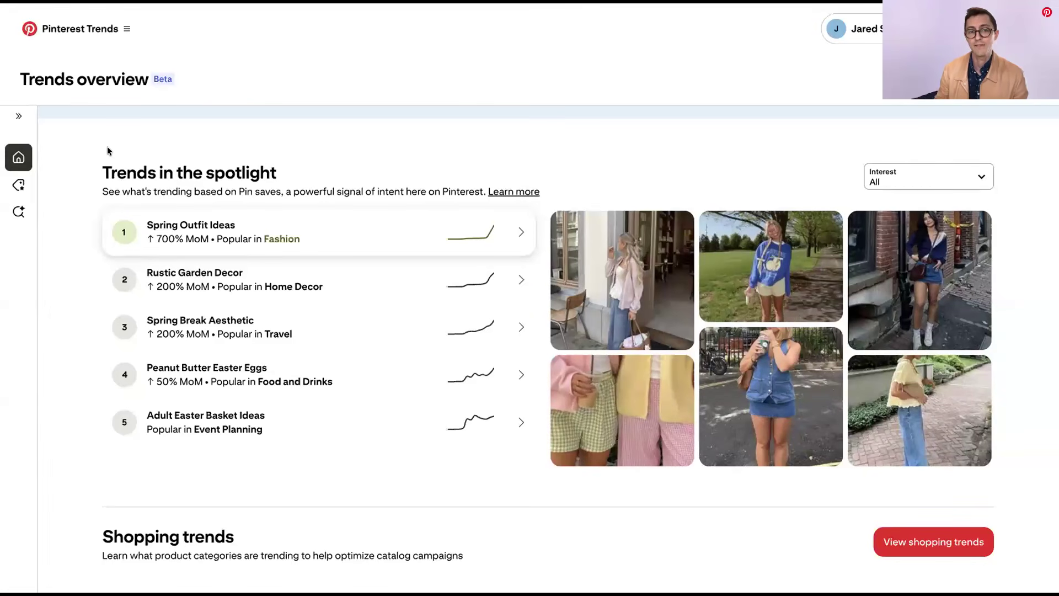
pyautogui.click(127, 29)
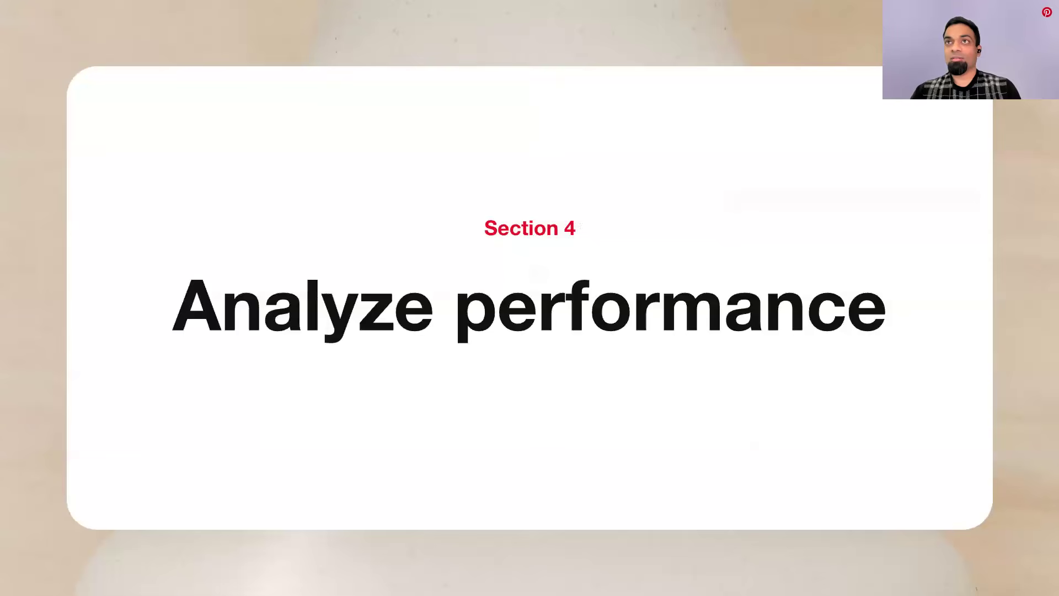
pyautogui.press('Right')
pyautogui.press('Right')
pyautogui.press('Right')
pyautogui.press('Right')
pyautogui.press('Right')
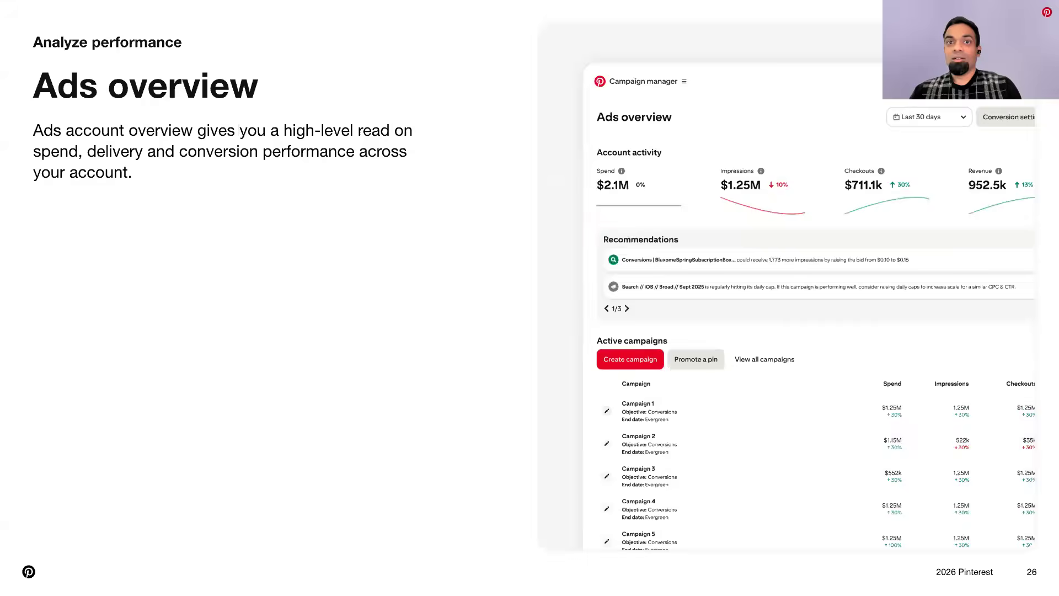